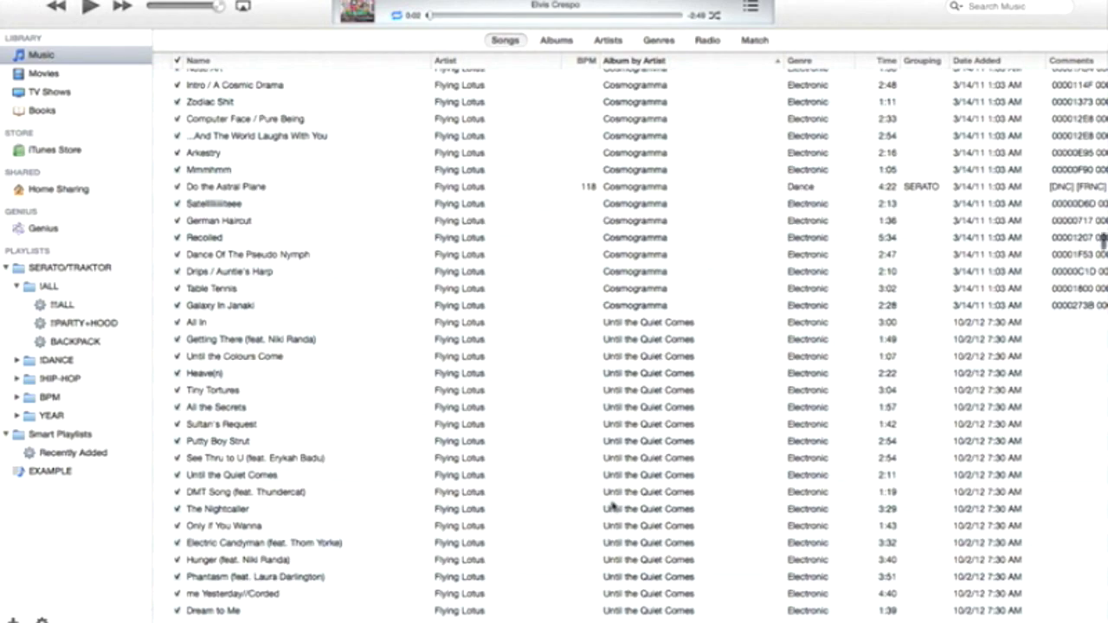
Look through the songs listed in the full music library.
scroll(613, 507, "down", 10)
scroll(614, 507, "up", 6)
scroll(613, 506, "up", 8)
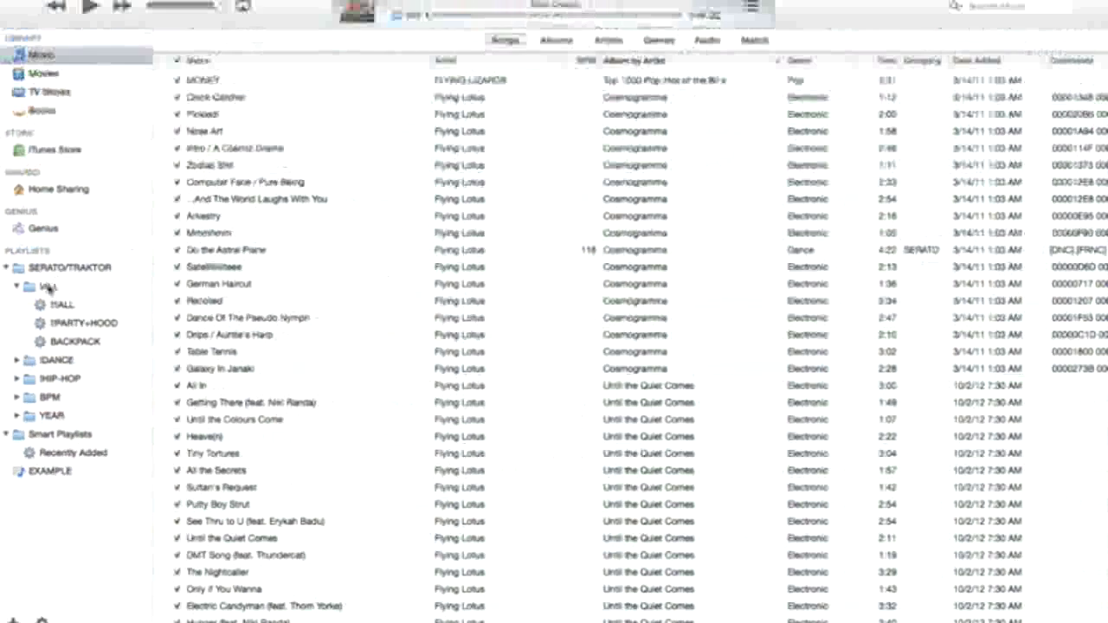
Collapse the !ALL playlist folder and expand the !HIP-HOP folder.
left_click(41, 86)
left_click(143, 133)
left_click(42, 178)
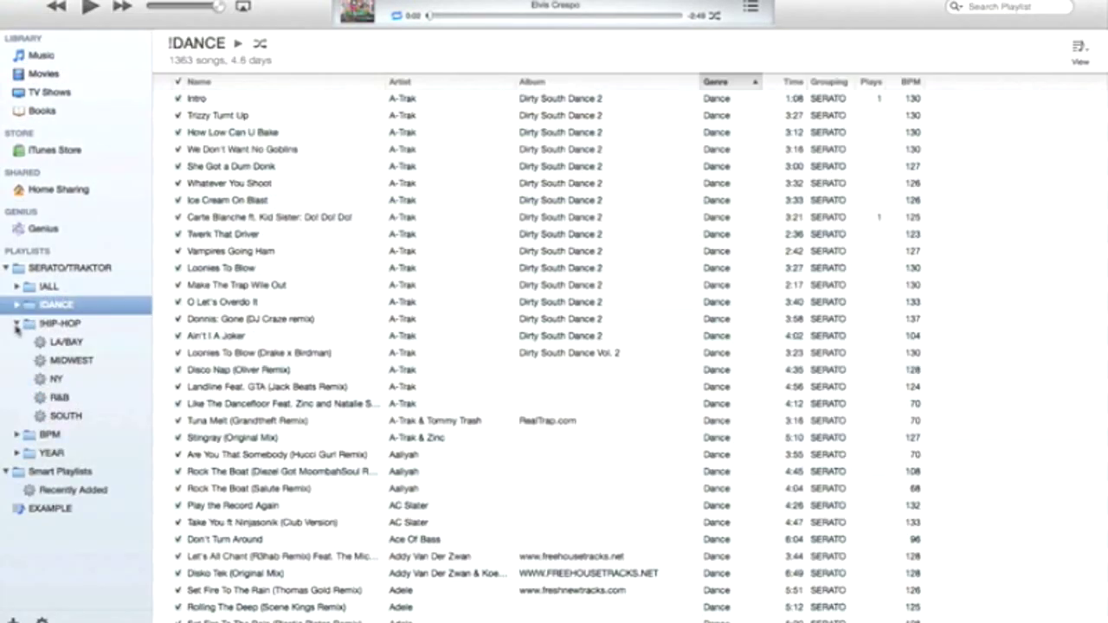
Examine the LA/BAY, MIDWEST, NY and R&B smart playlists in the !HIP-HOP folder.
left_click(75, 345)
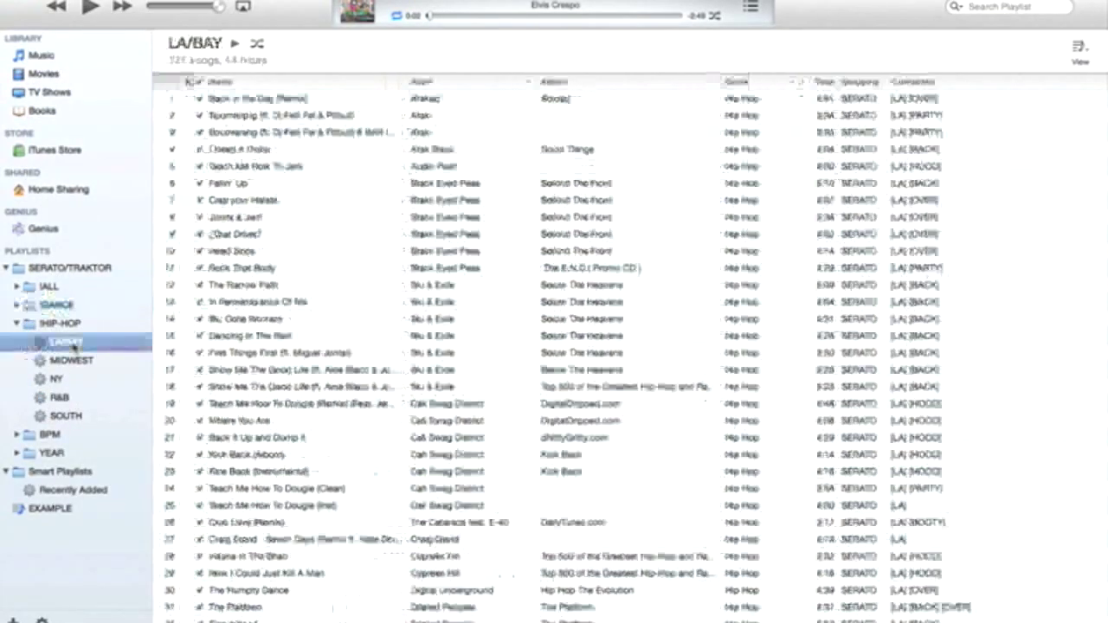
left_click(71, 360)
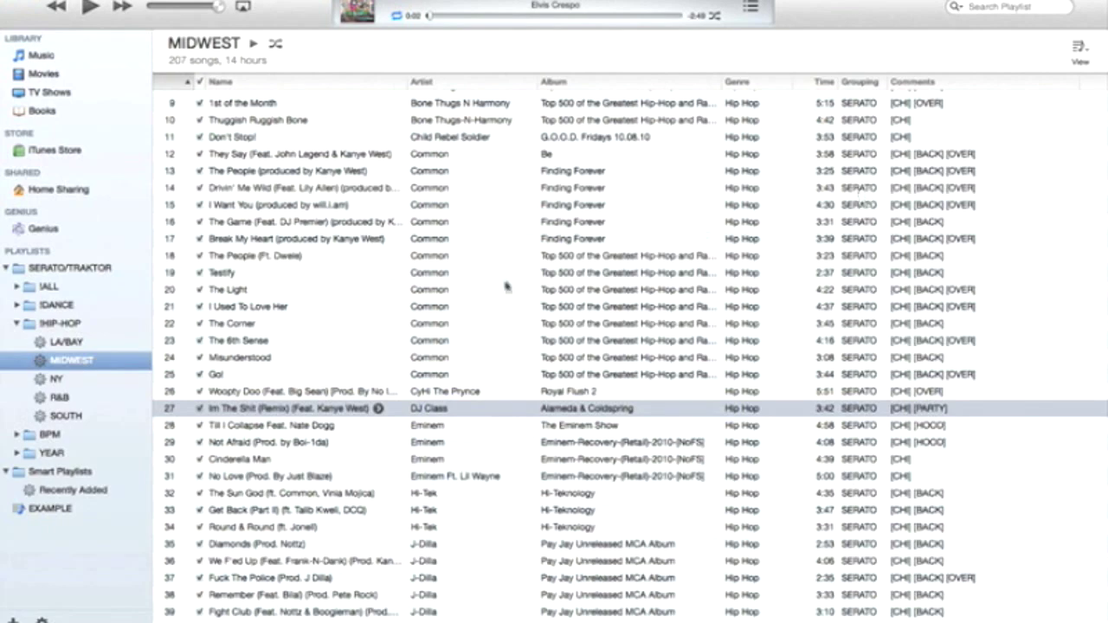
left_click(89, 344)
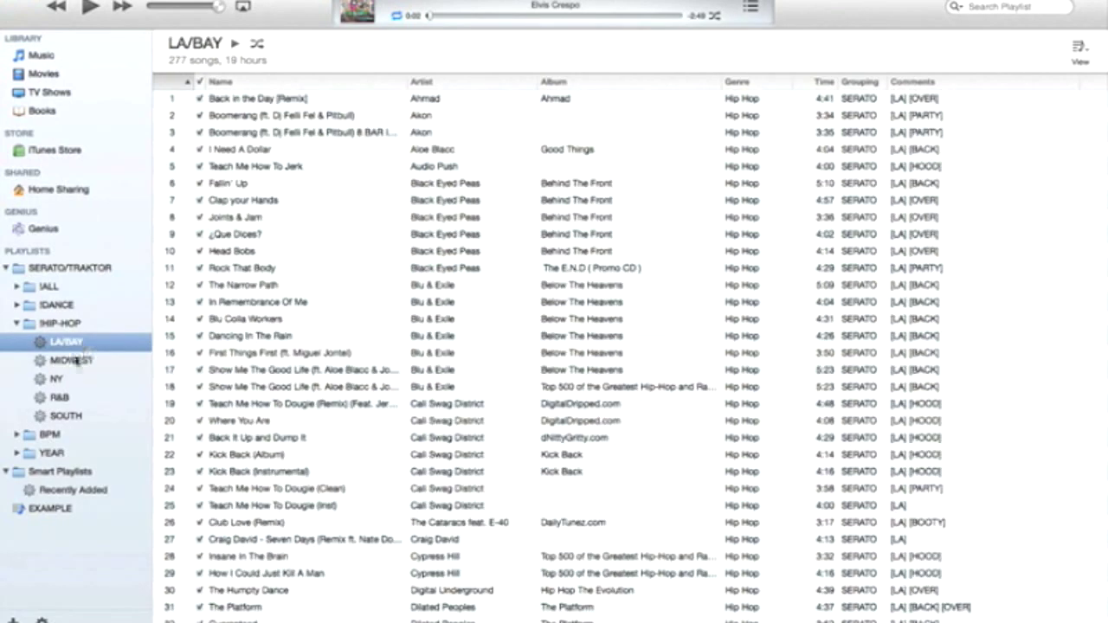
left_click(76, 361)
left_click(56, 379)
left_click(57, 397)
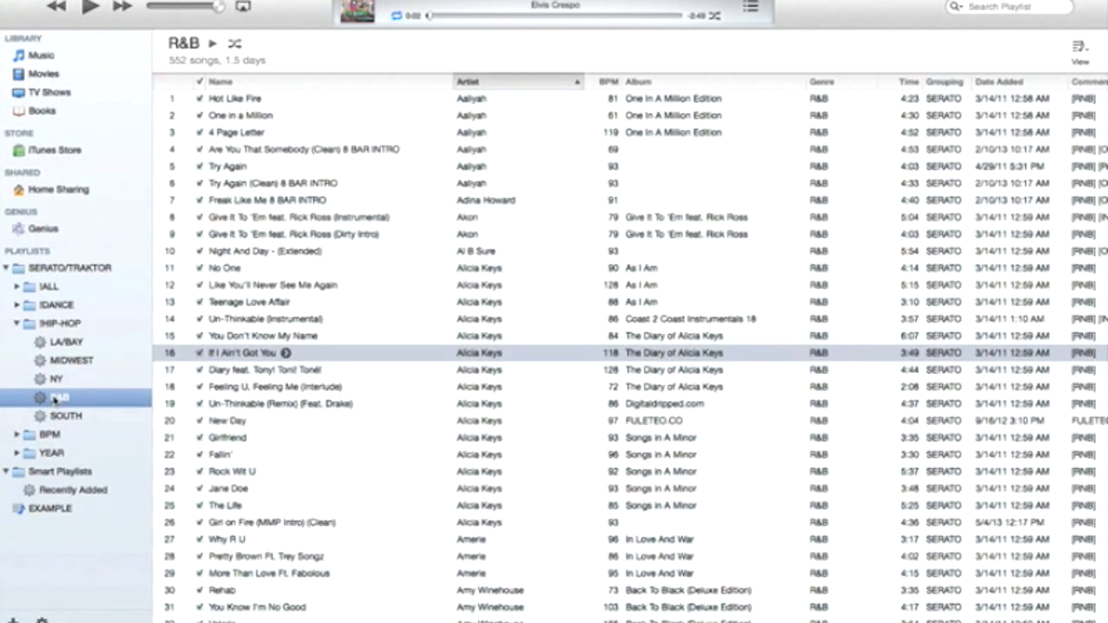
Compare the comment tags of the LA/BAY, MIDWEST and NY playlists and view the SOUTH playlist.
left_click(62, 344)
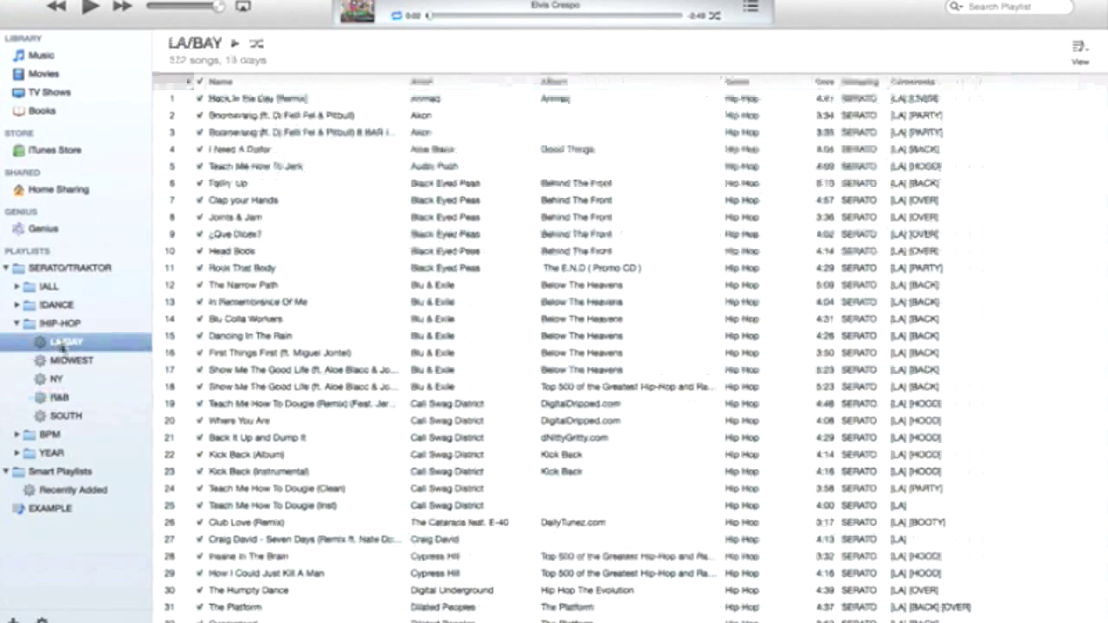
left_click(66, 360)
left_click(55, 381)
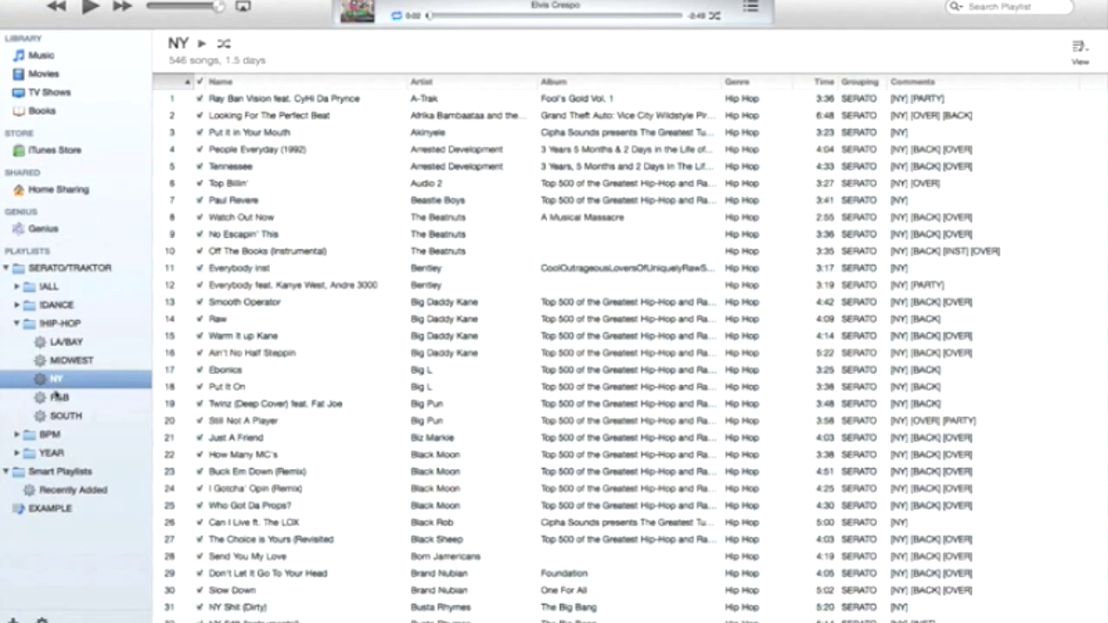
left_click(70, 346)
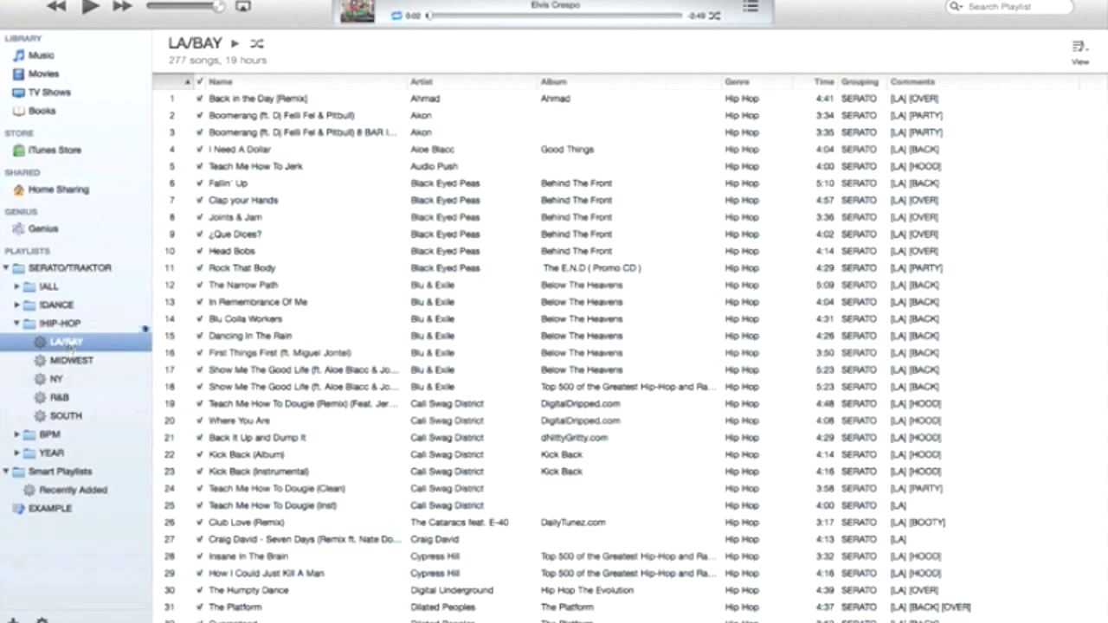
left_click(64, 416)
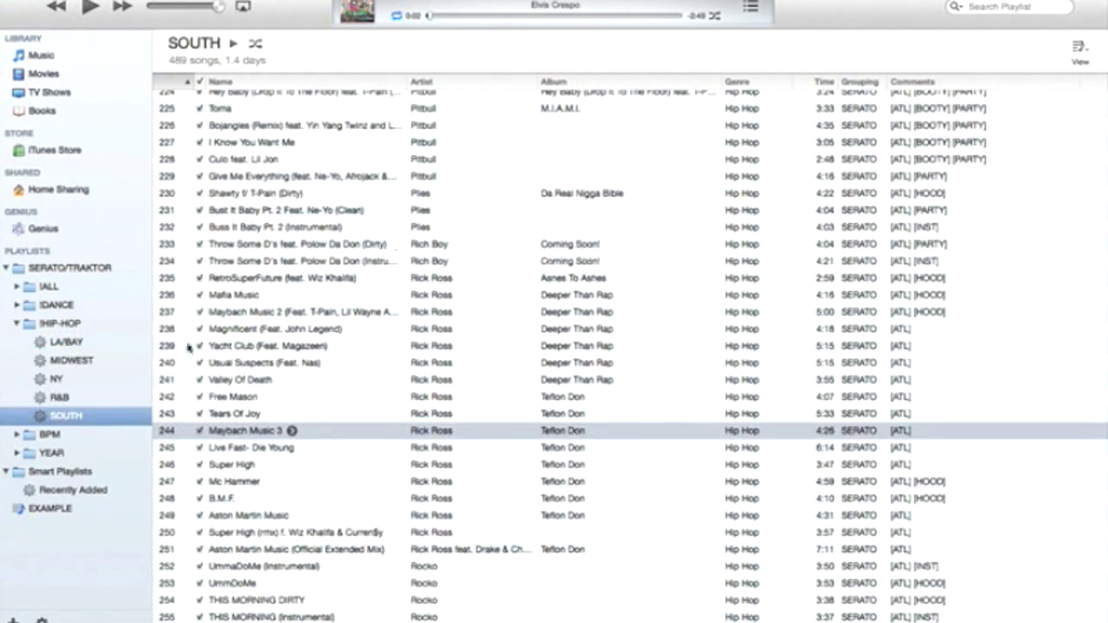
Collapse !HIP-HOP, expand the BPM folder and check the tempos in its 50-65, 60-75 and 70-85 playlists.
left_click(18, 324)
left_click(18, 343)
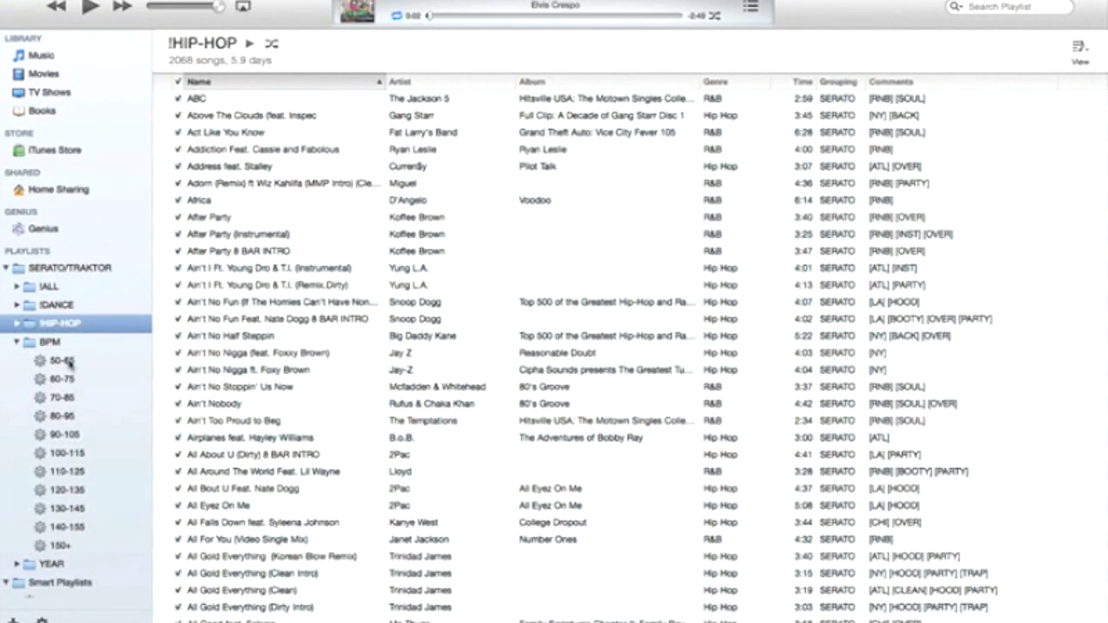
left_click(62, 361)
left_click(67, 382)
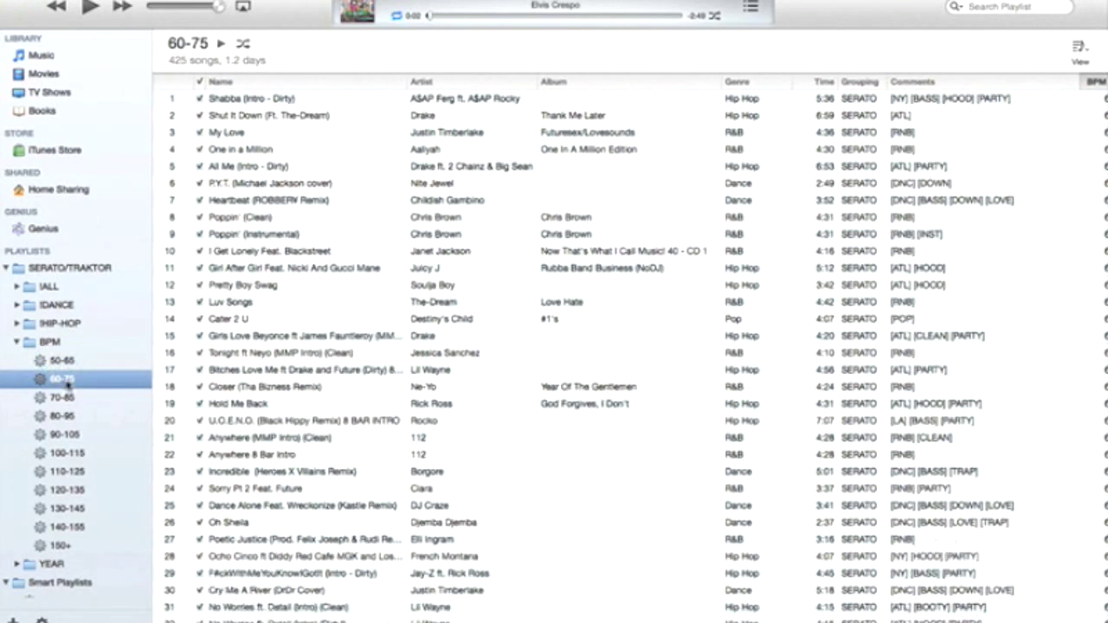
left_click(64, 398)
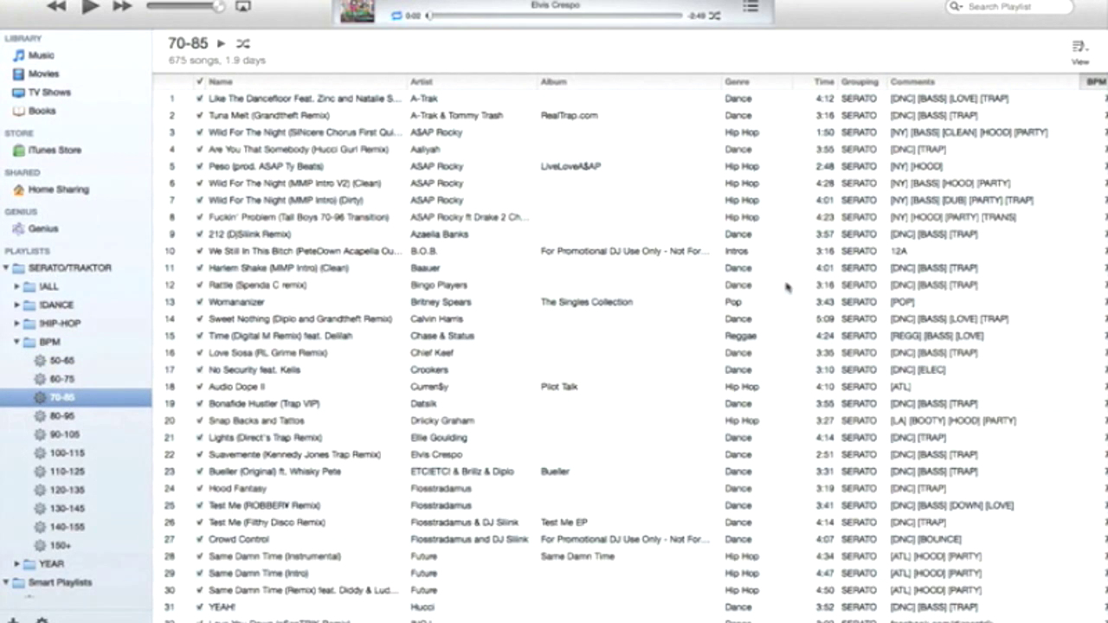
scroll(497, 165, "right", 1)
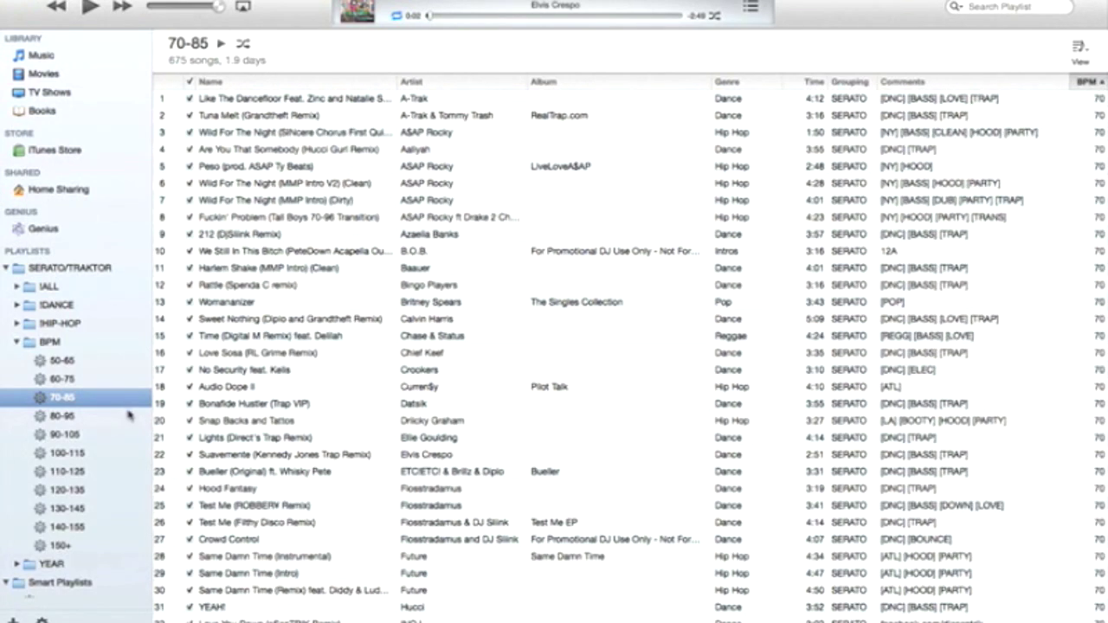
Examine the faster BPM playlists from 80-95 through 130-145, ending on 110-125.
left_click(74, 418)
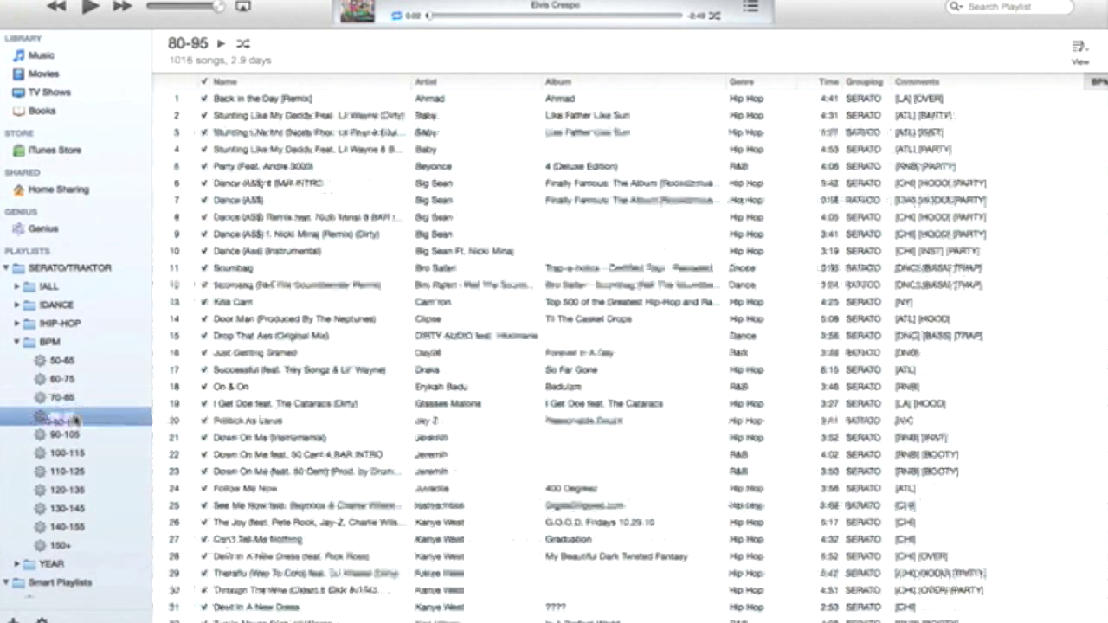
left_click(73, 435)
left_click(69, 457)
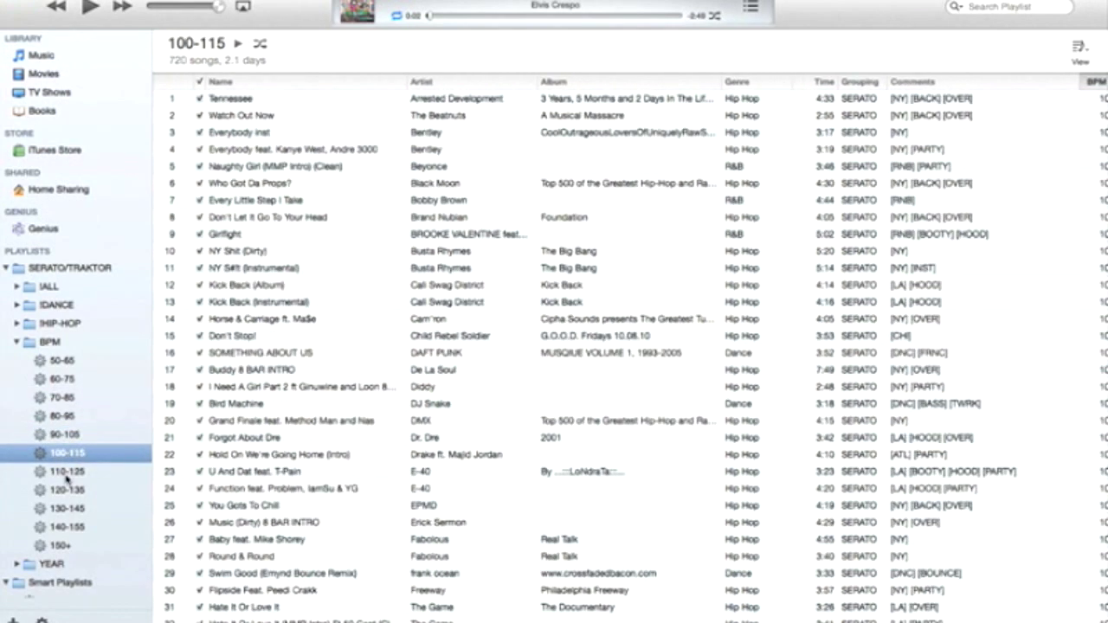
left_click(68, 472)
left_click(66, 509)
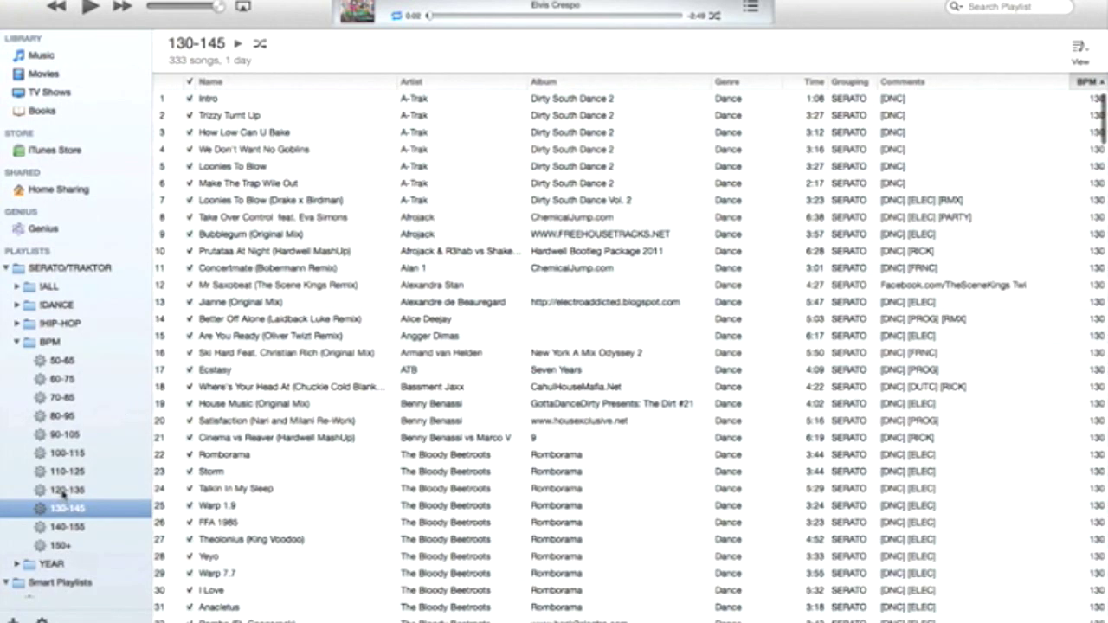
left_click(66, 491)
left_click(62, 472)
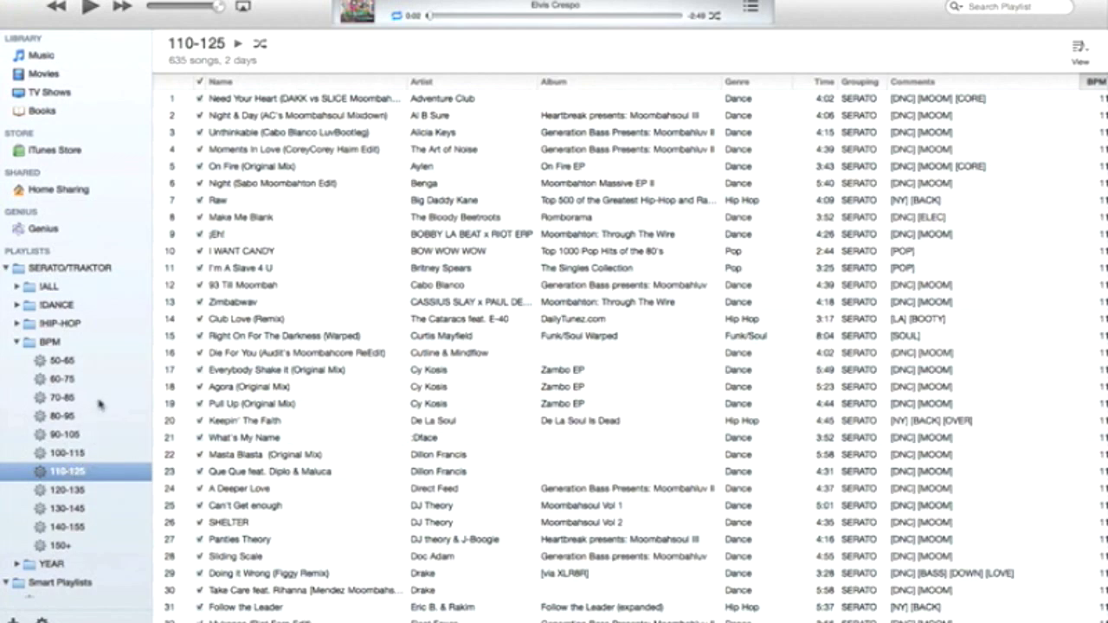
Collapse BPM, expand the YEAR folder and view its 1980s, 1990s, 2000s and 2010 playlists.
left_click(18, 343)
left_click(17, 360)
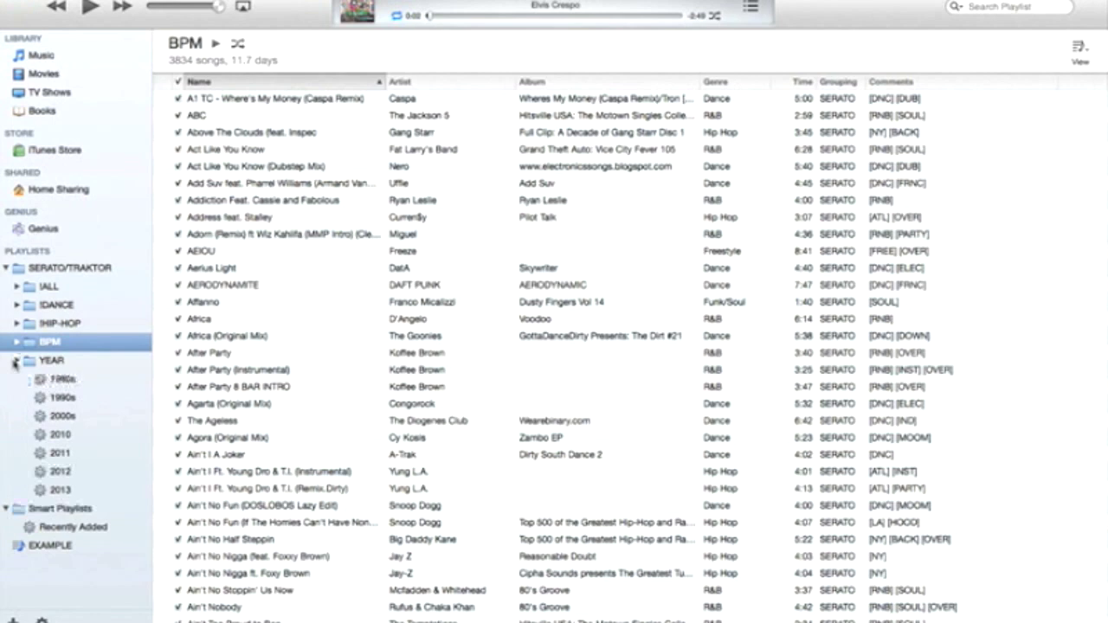
left_click(72, 381)
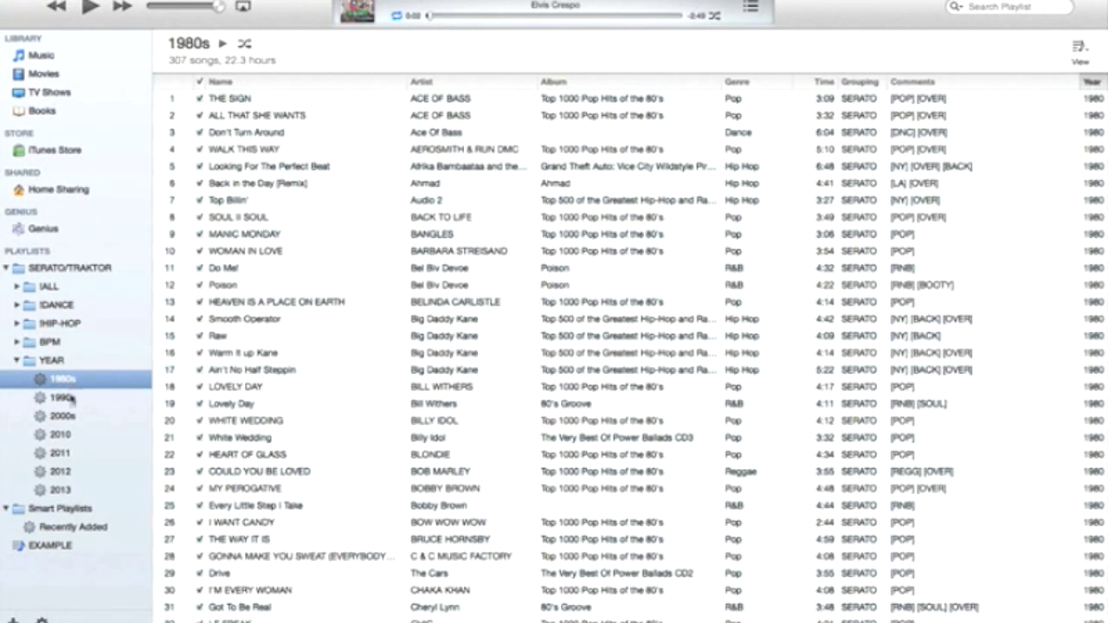
left_click(67, 399)
left_click(64, 417)
left_click(61, 434)
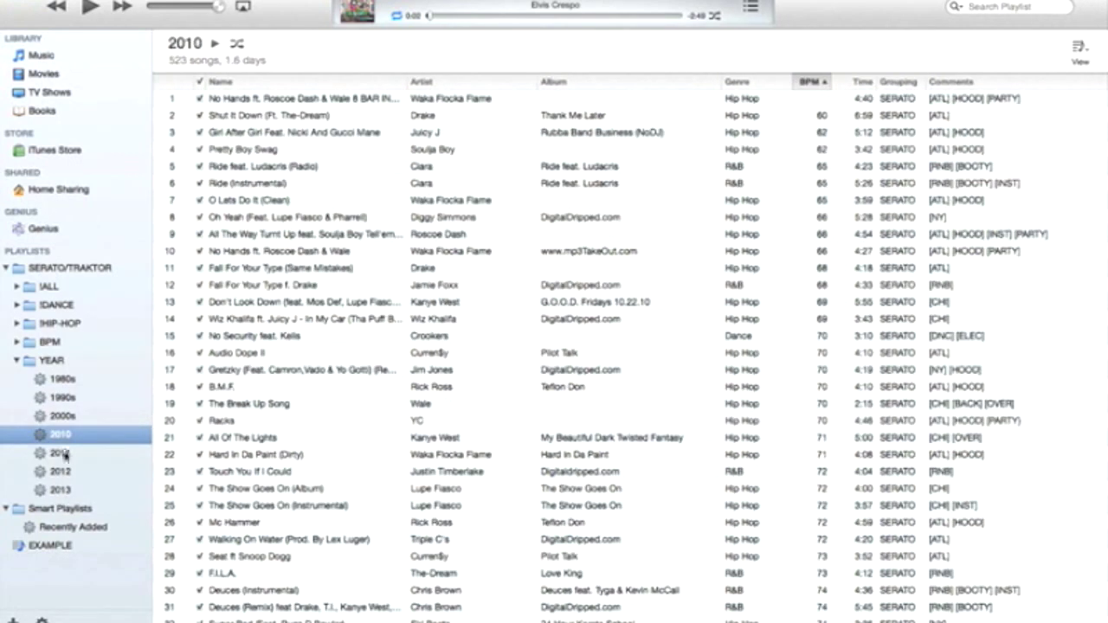
Look through the songs of the 1980s playlist and view the 1990s playlist.
left_click(72, 377)
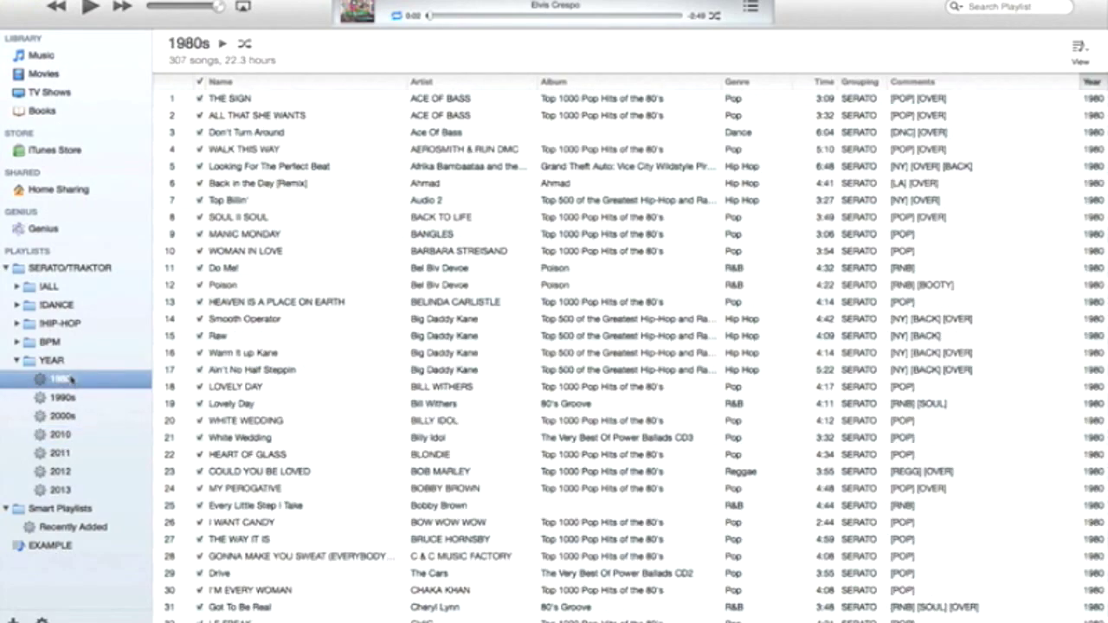
scroll(632, 230, "down", 15)
scroll(632, 233, "down", 10)
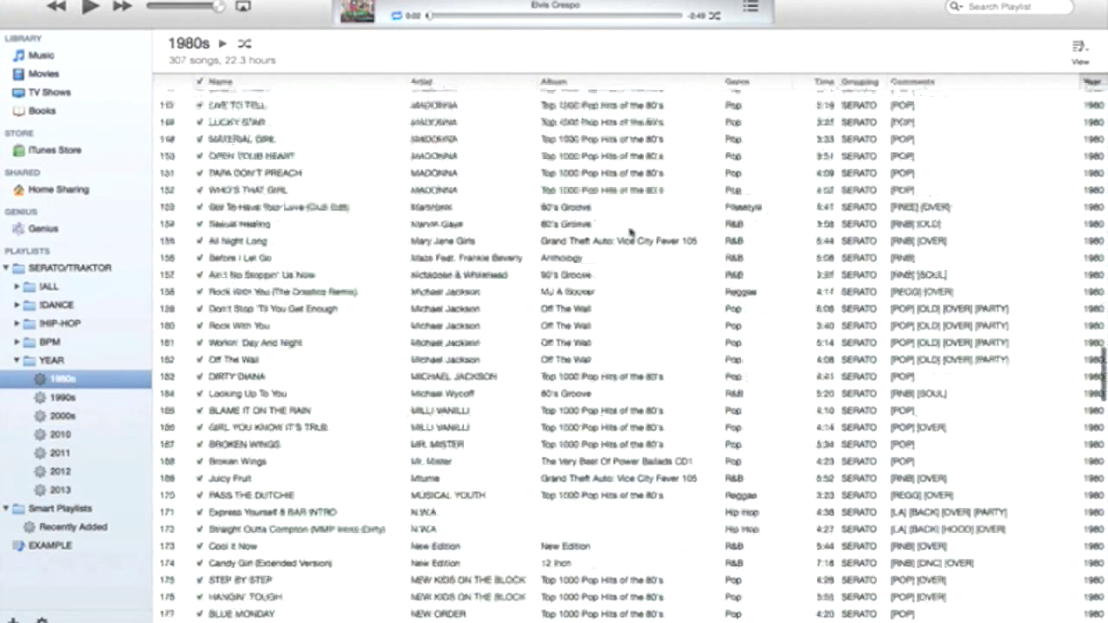
scroll(632, 232, "up", 20)
left_click(68, 397)
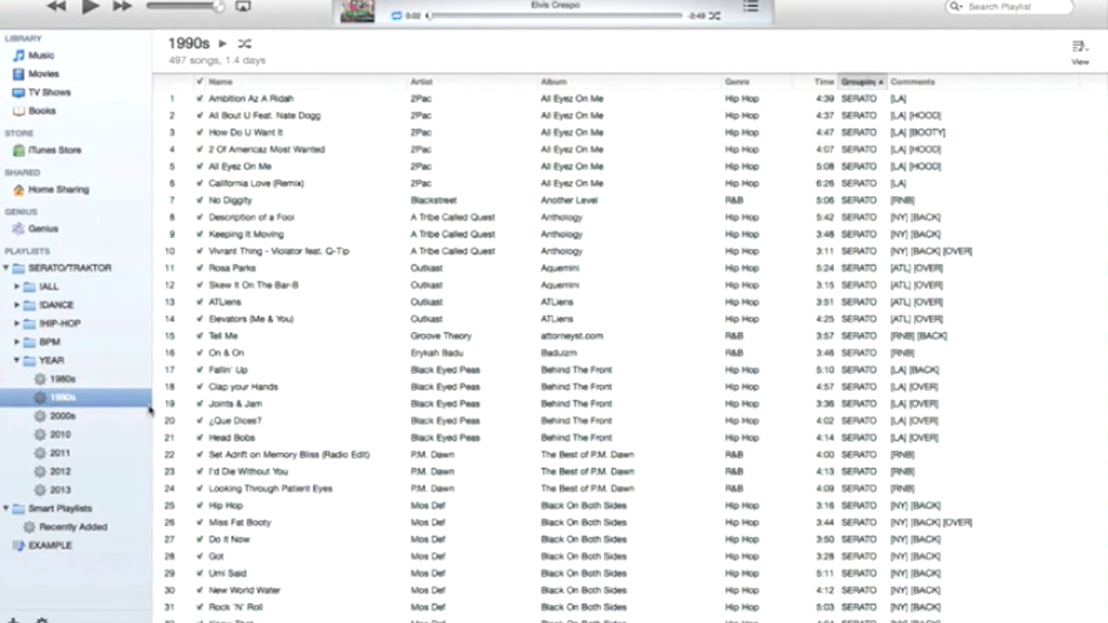
Examine the songs in the 2013 and 2011 playlists, then collapse the YEAR folder.
left_click(66, 490)
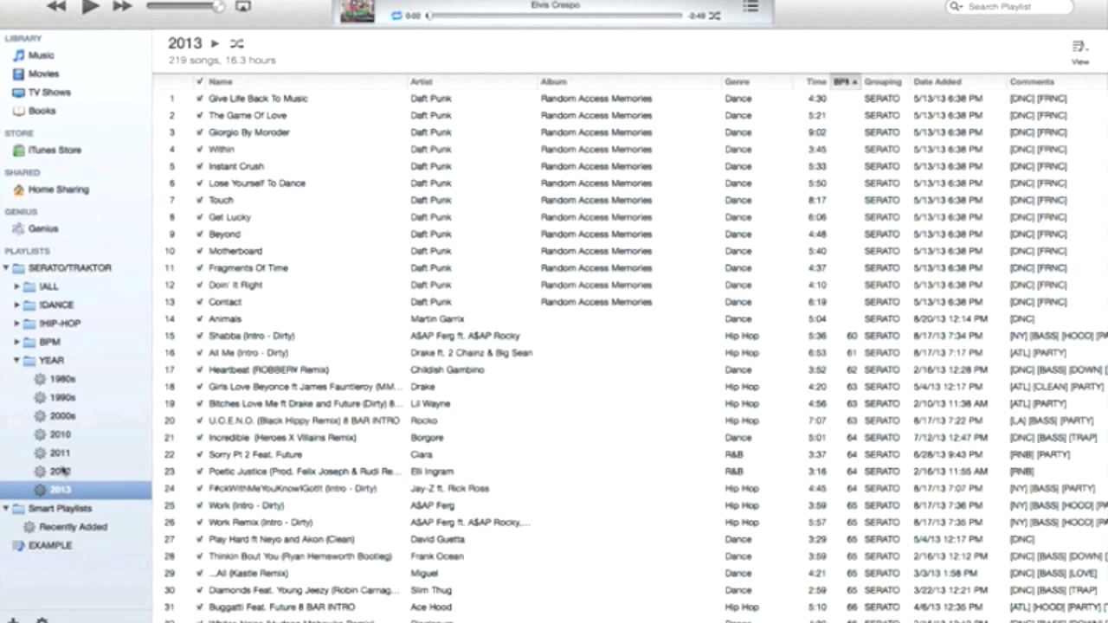
left_click(61, 454)
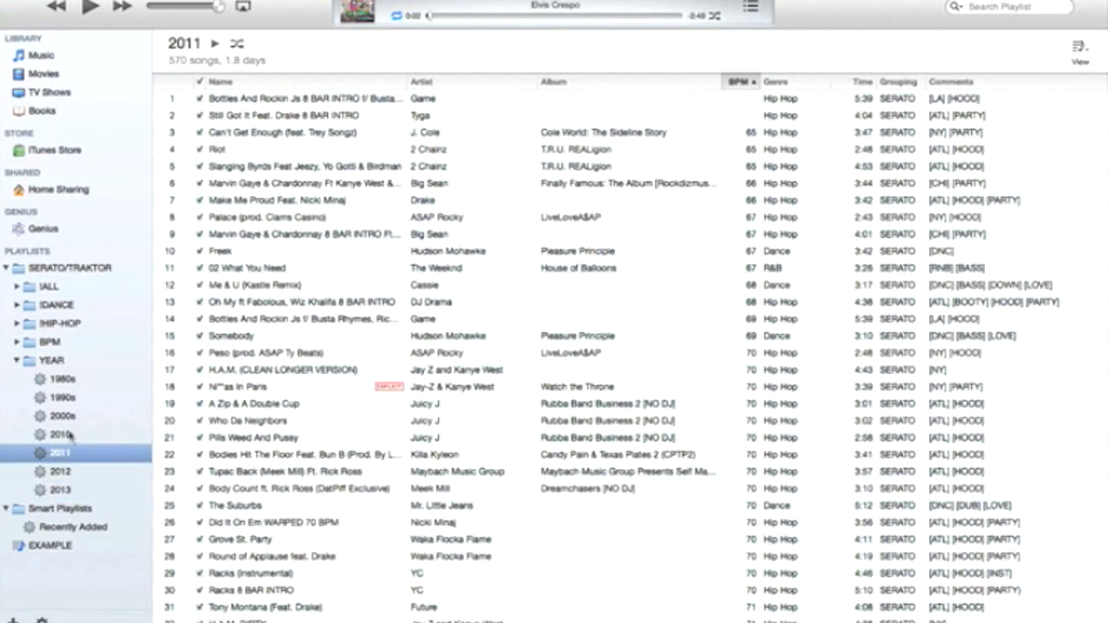
scroll(495, 428, "down", 10)
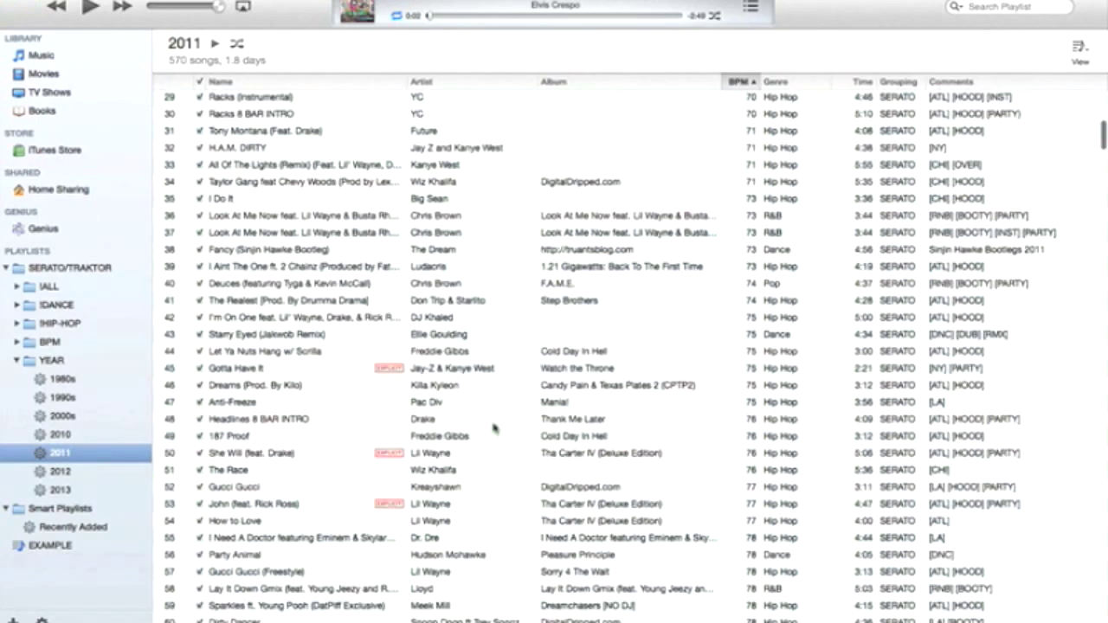
scroll(495, 427, "up", 10)
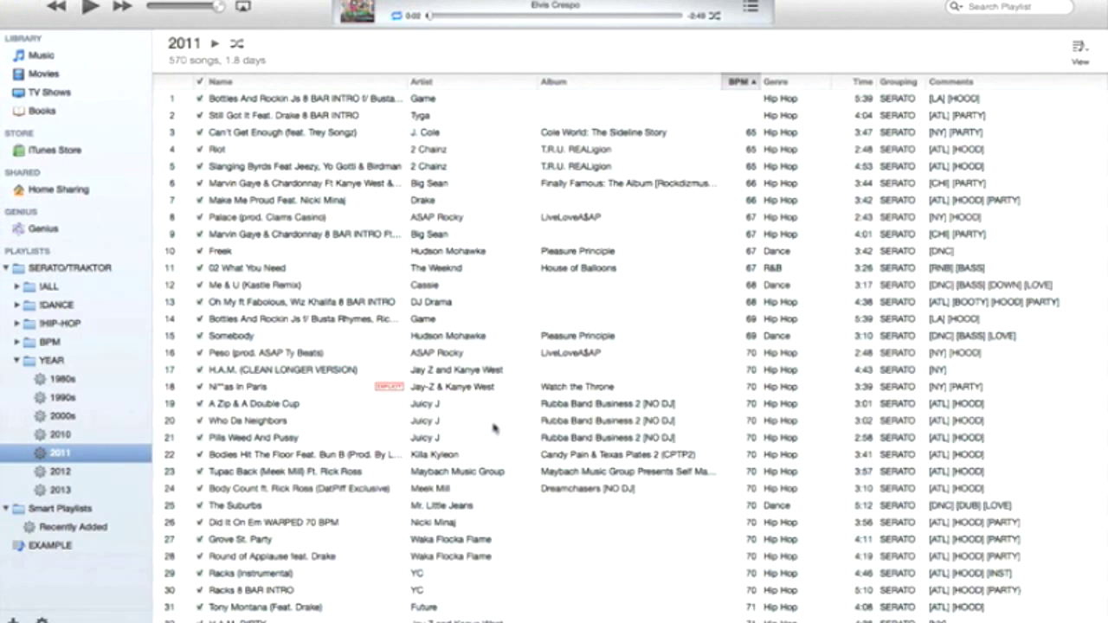
left_click(17, 362)
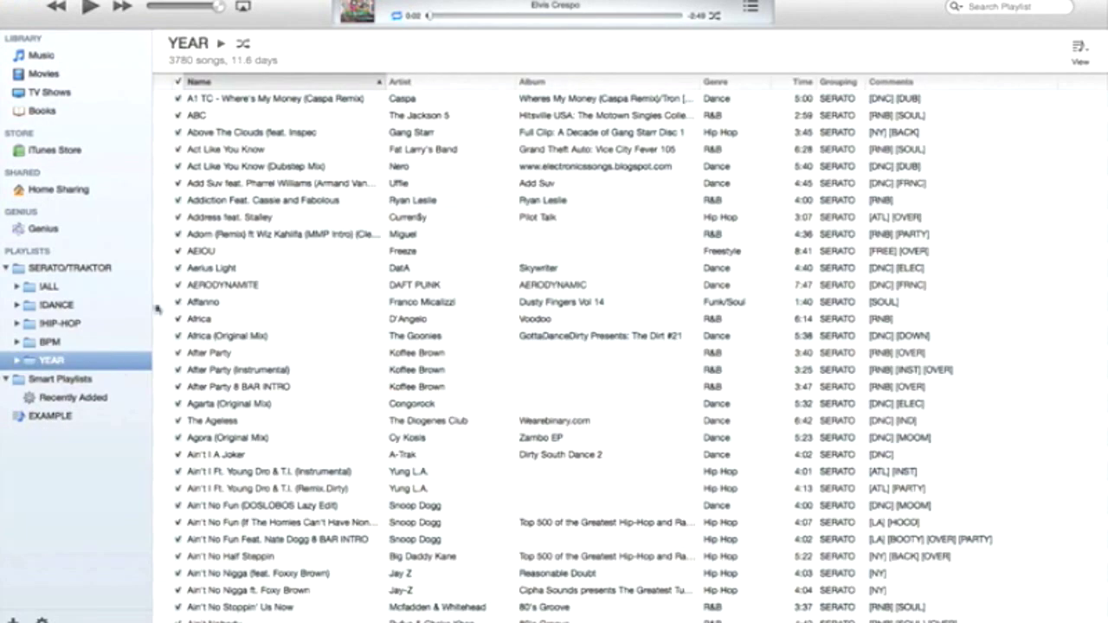
Expand the !ALL folder, inspect the matching rule of the !!!ALL smart playlist and close its settings.
left_click(16, 286)
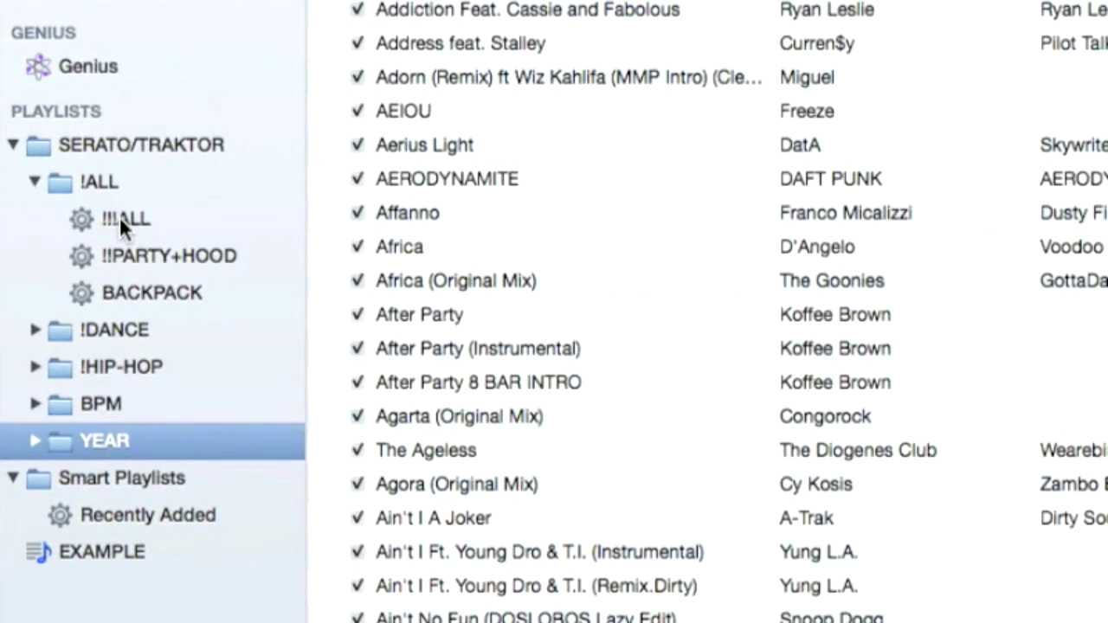
right_click(59, 304)
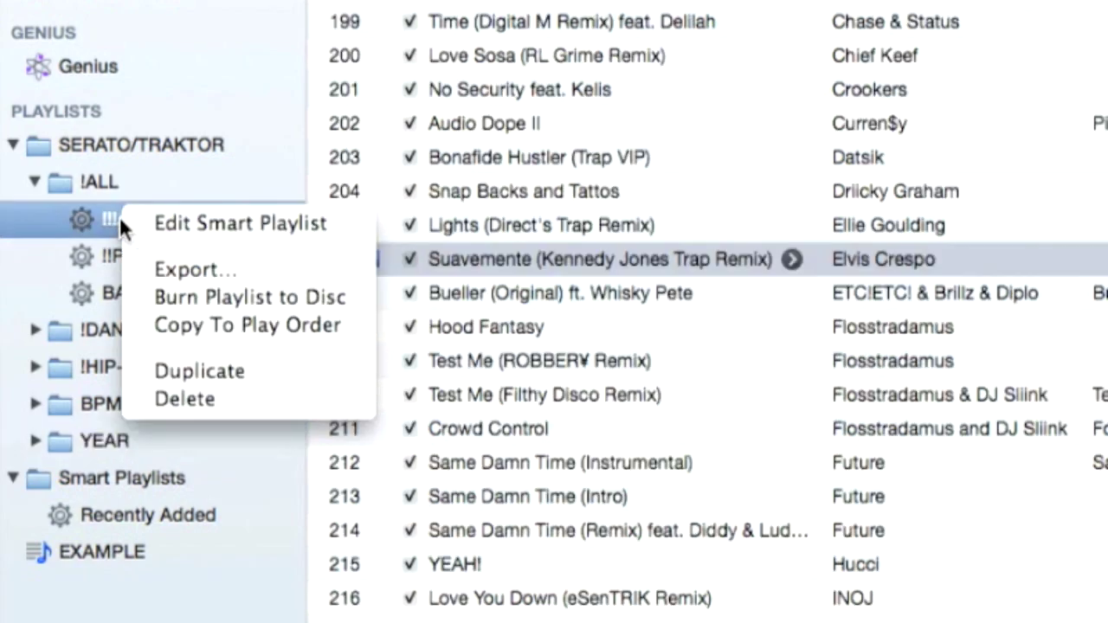
left_click(186, 229)
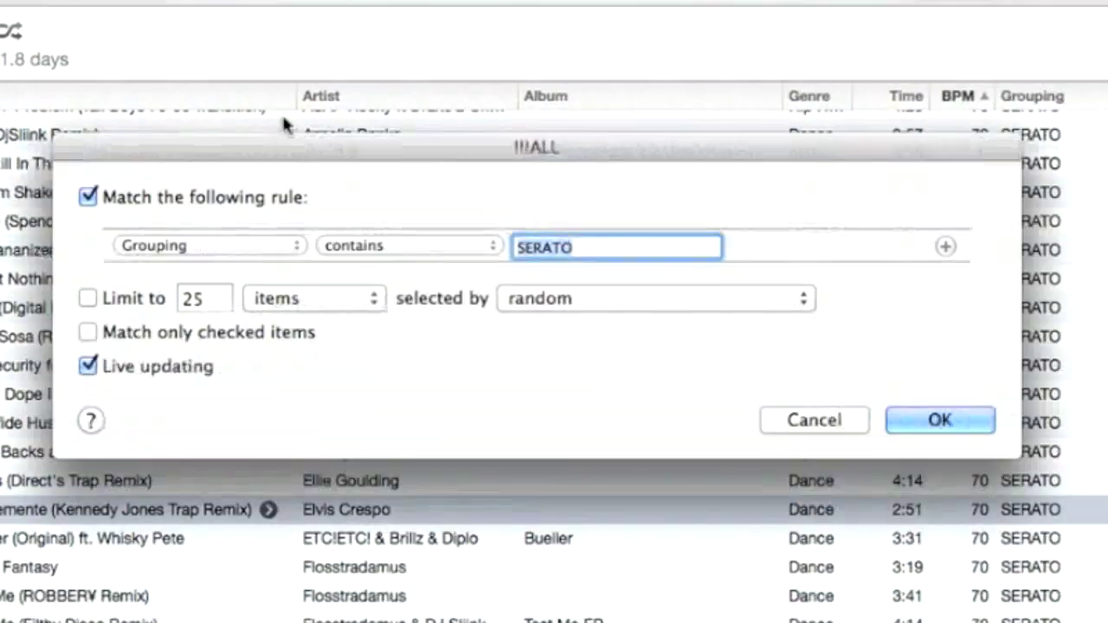
left_click_drag(286, 151, 274, 220)
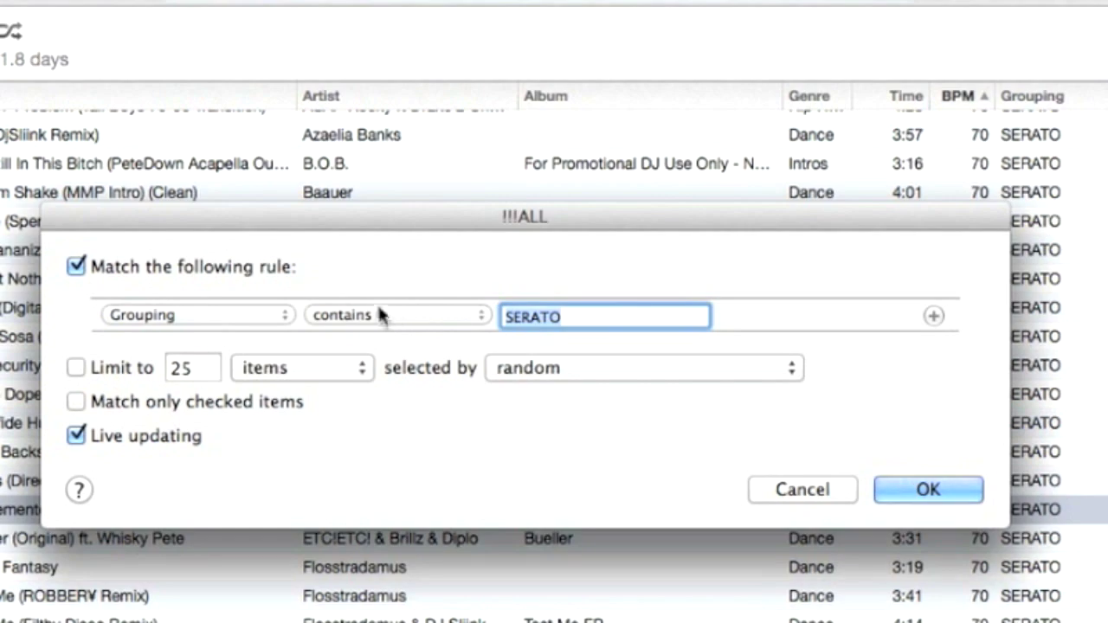
left_click(903, 491)
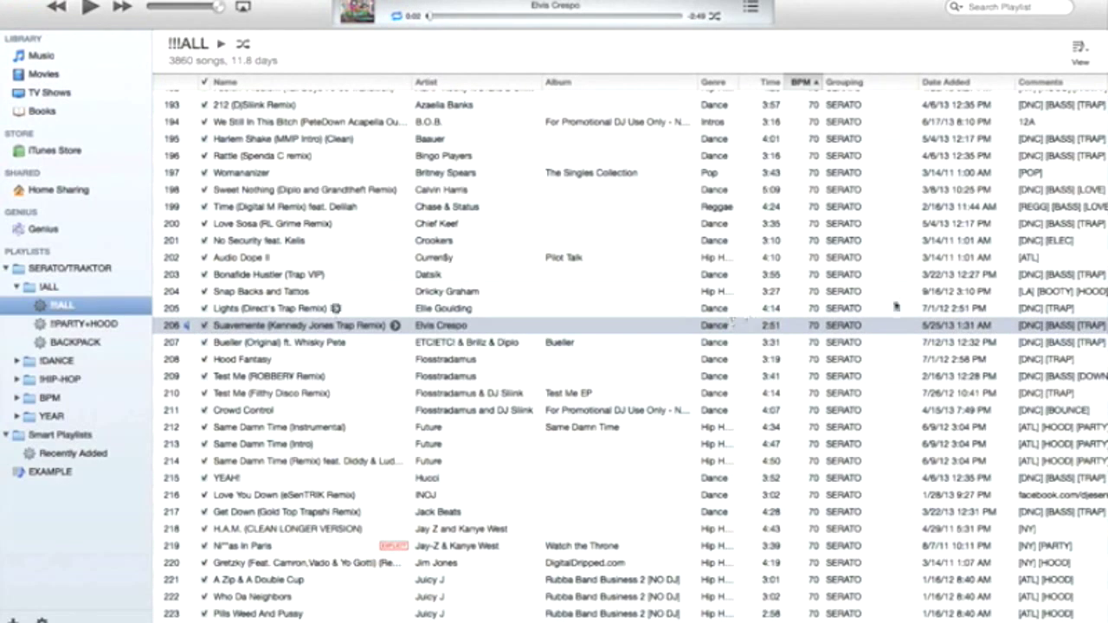
scroll(911, 308, "up", 5)
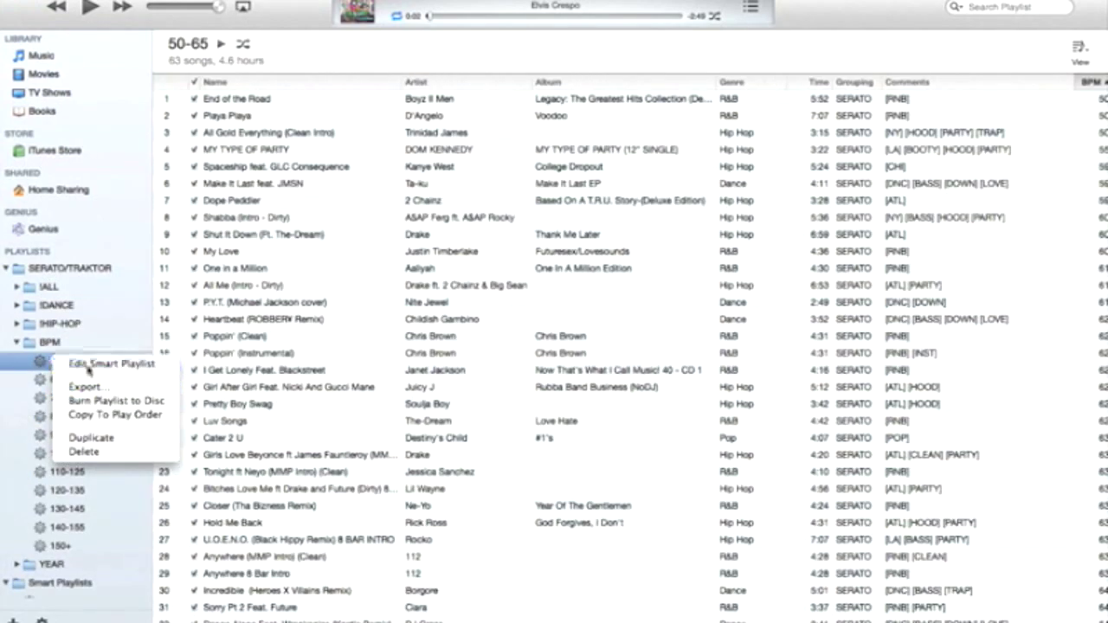
Inspect the matching rules of the 50-65 smart playlist, close its settings and collapse the BPM folder.
left_click(87, 365)
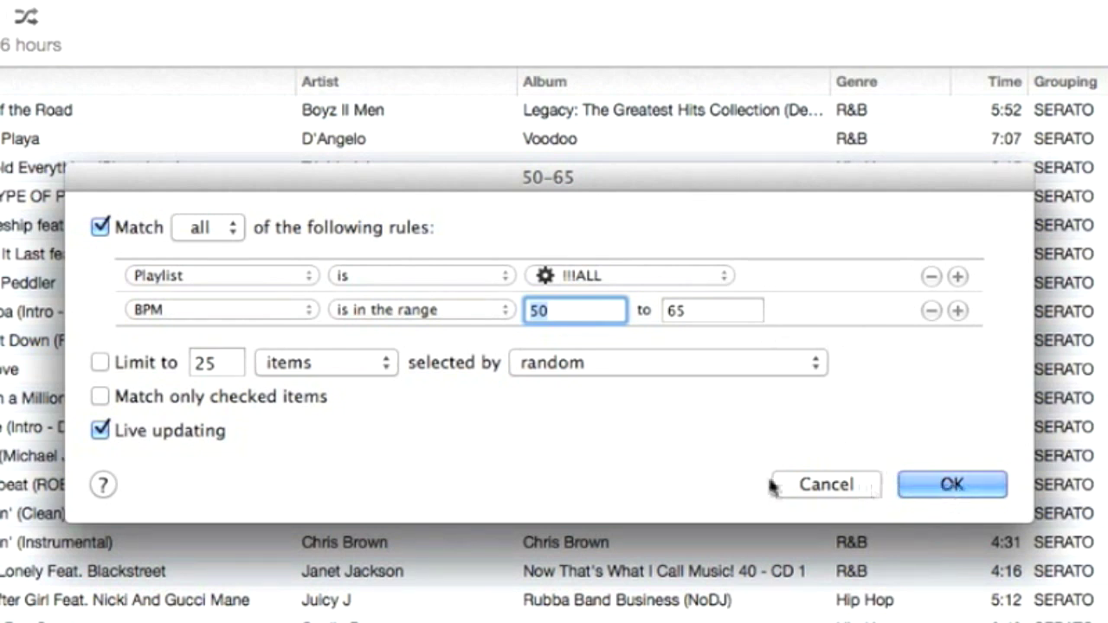
left_click(957, 491)
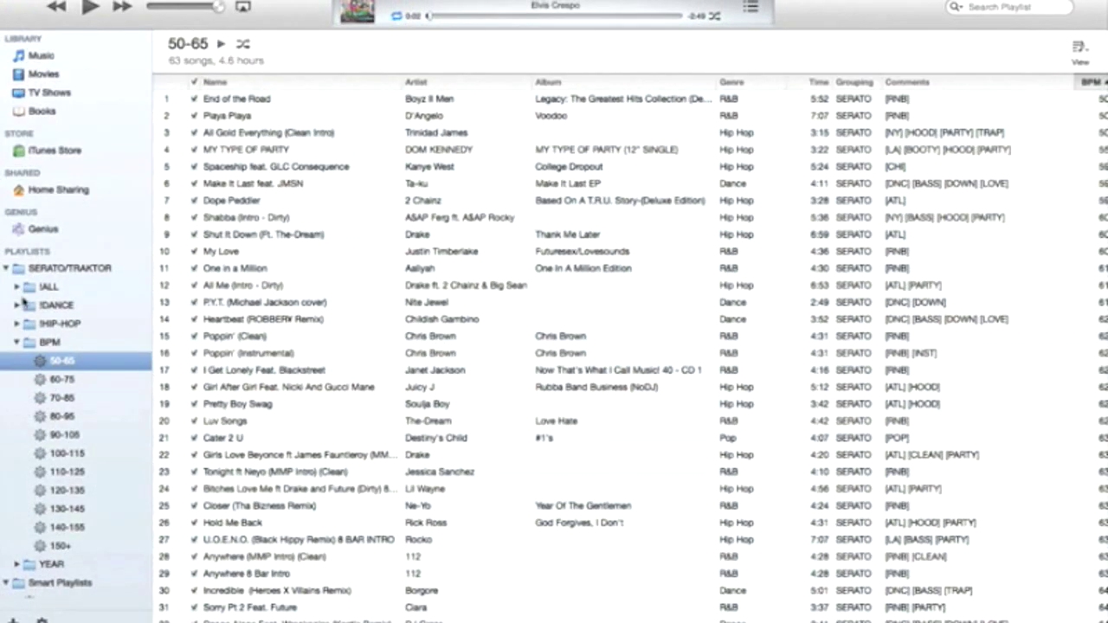
left_click(17, 343)
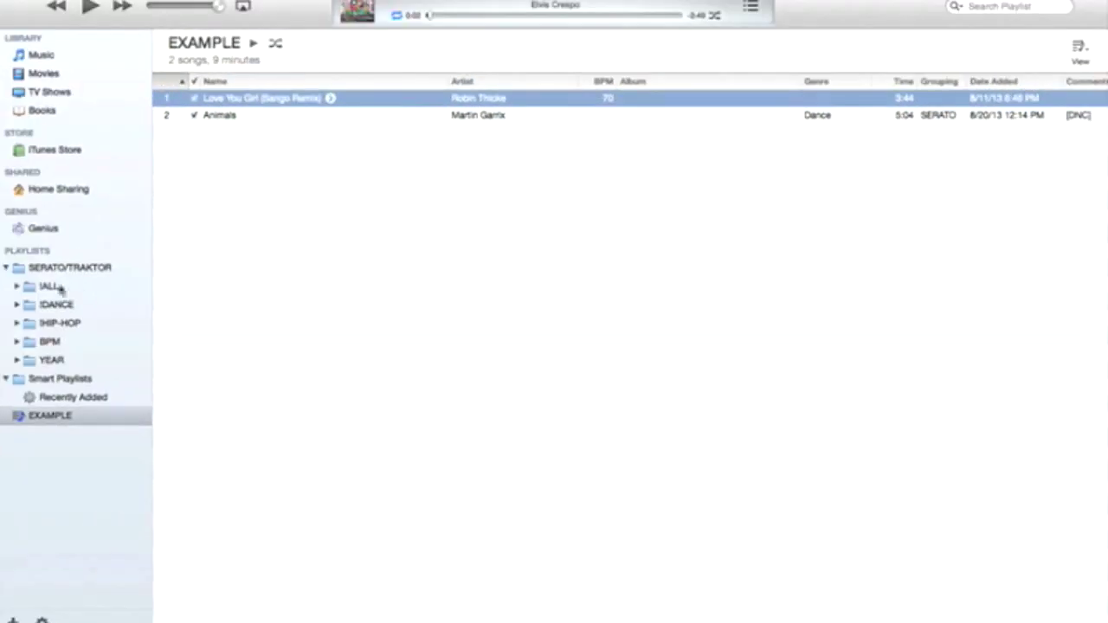
Expand the !ALL folder and search its !!!ALL smart playlist for "robin thicke".
left_click(16, 288)
left_click(58, 304)
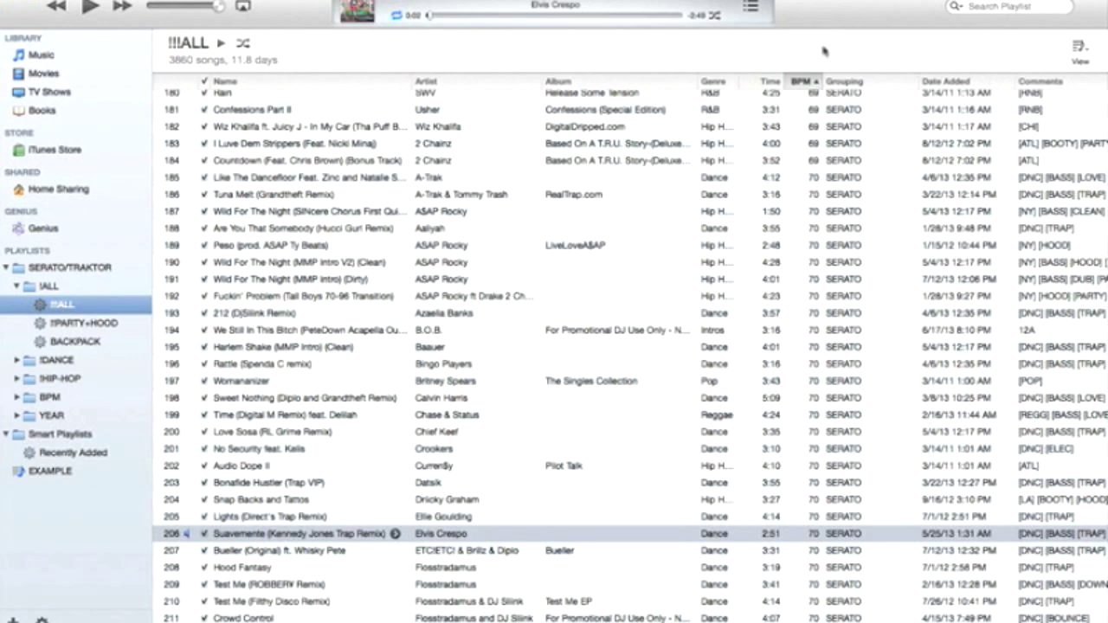
left_click(1032, 5)
type("robbe")
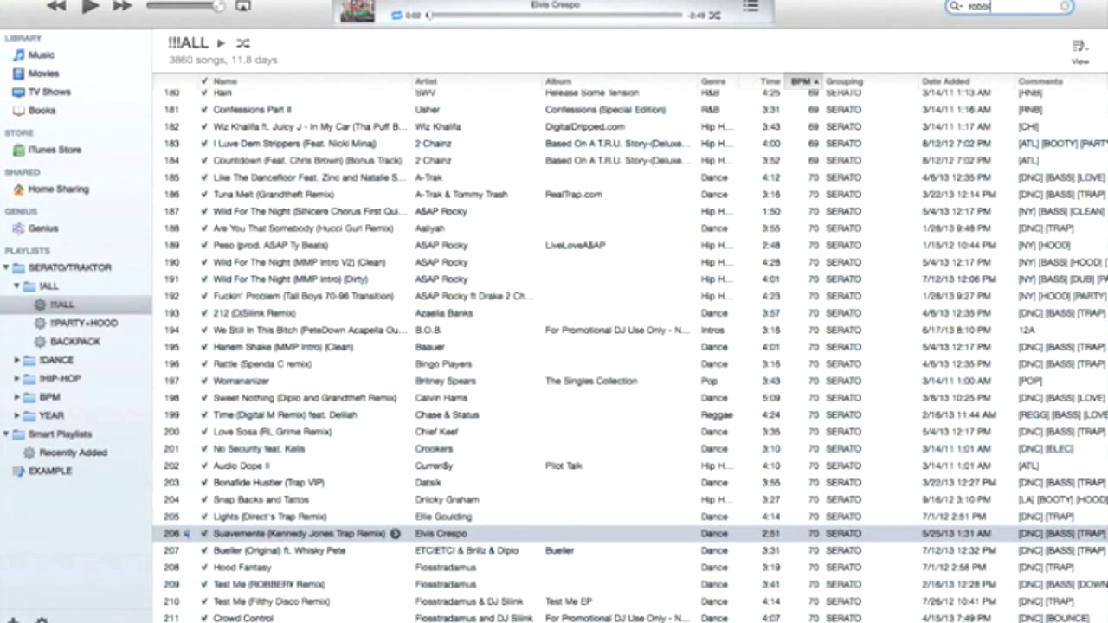
type(" thicke")
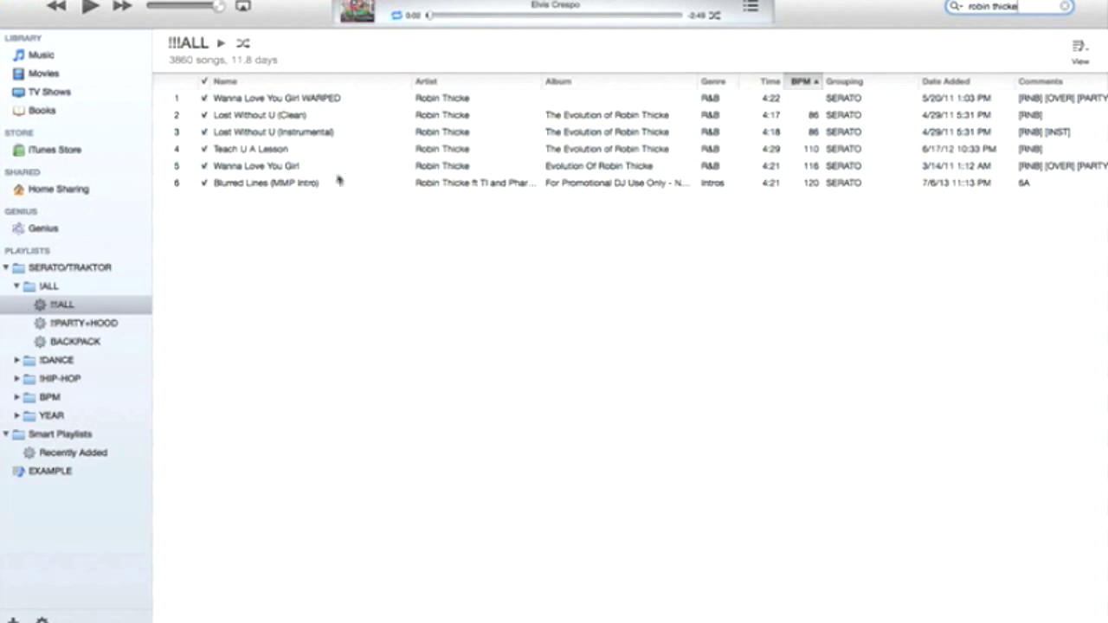
In the EXAMPLE playlist, set the grouping of Love You Girl (Sango Remix) to SERATO.
left_click(64, 471)
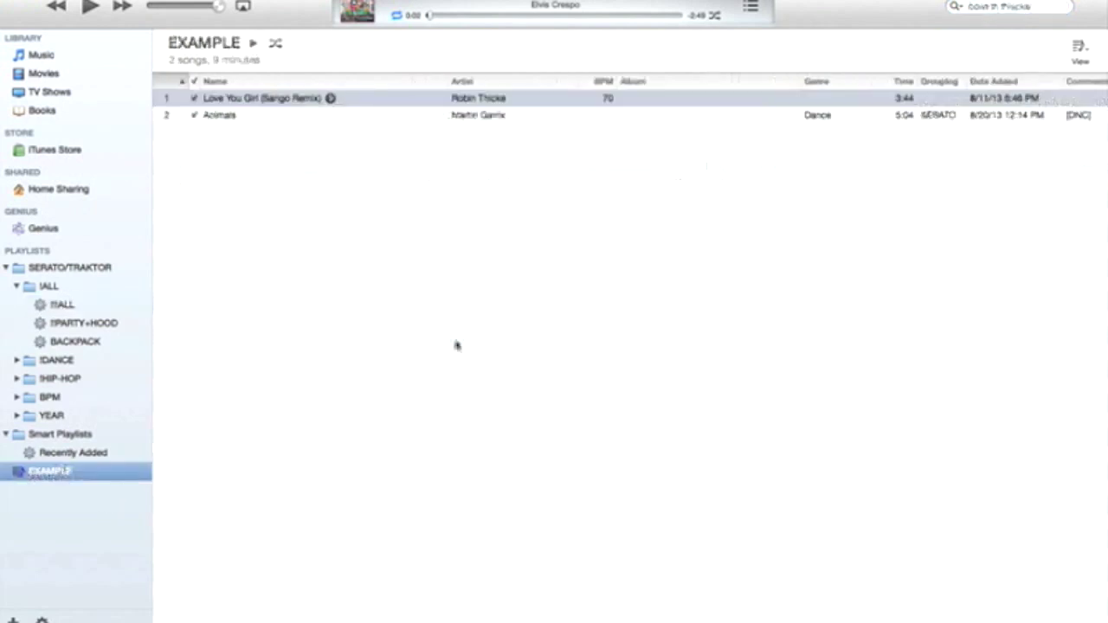
left_click(930, 103)
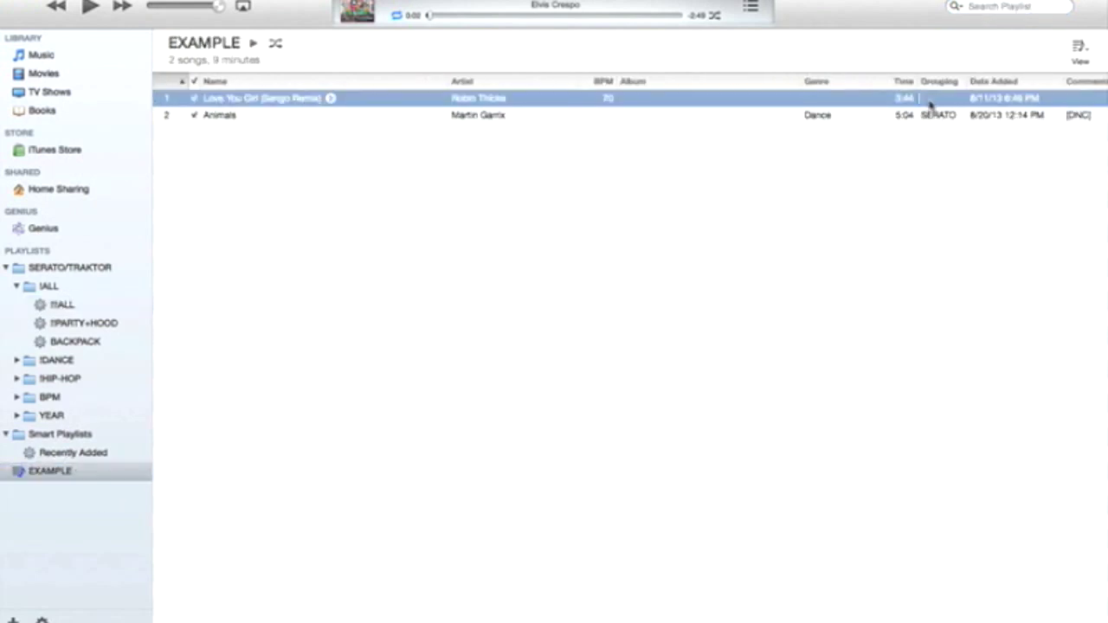
type("SERATO")
Return to the !!!ALL smart playlist and search it for "robin thicke" again to check for the newly tagged song.
left_click(58, 307)
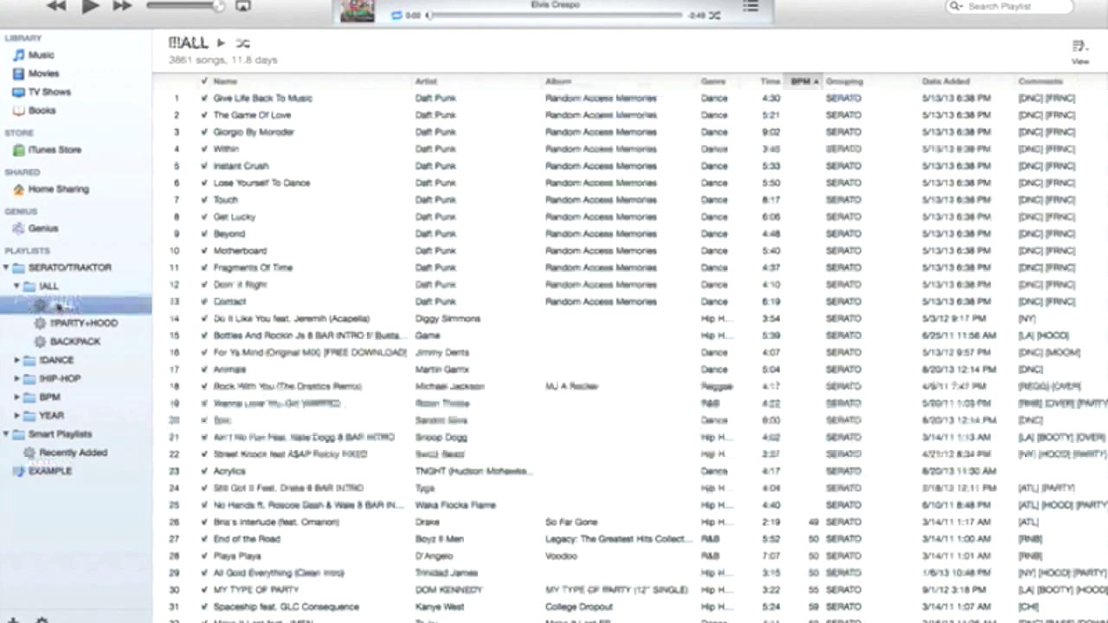
left_click(987, 6)
type("robin thicke")
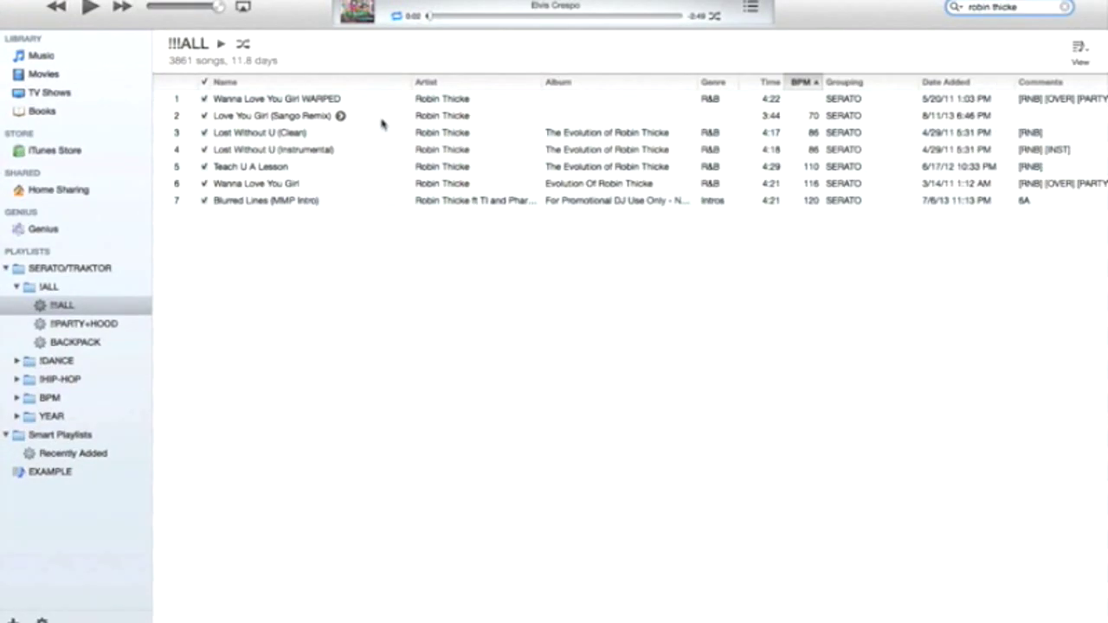
Expand the BPM folder, search its 70-85 smart playlist for "robin thick sango", and collapse the folder.
left_click(17, 400)
left_click(18, 398)
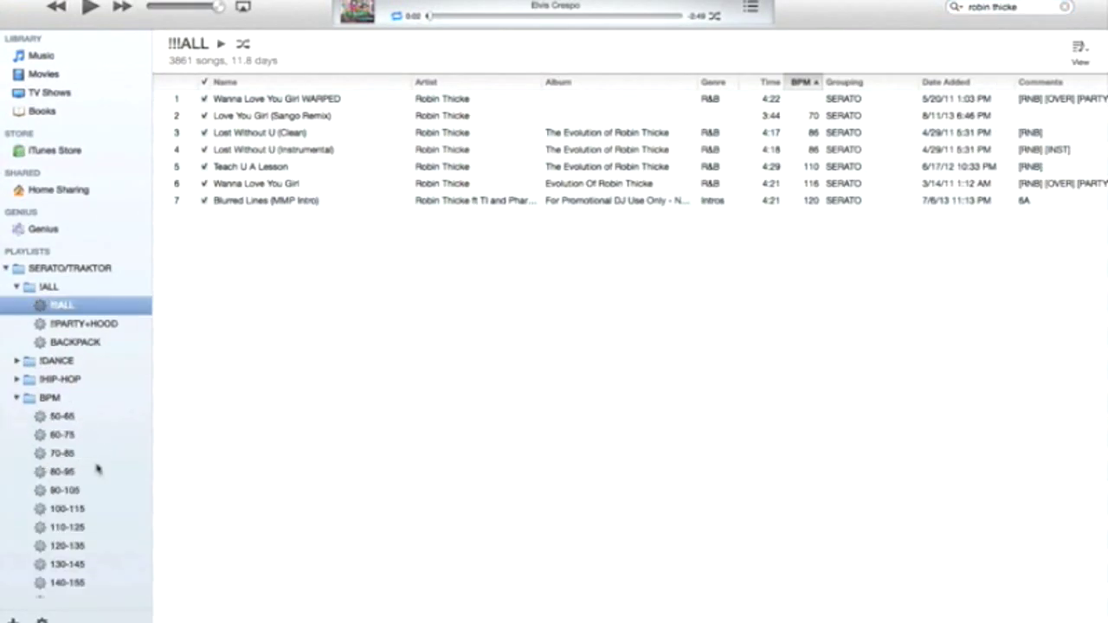
left_click(69, 458)
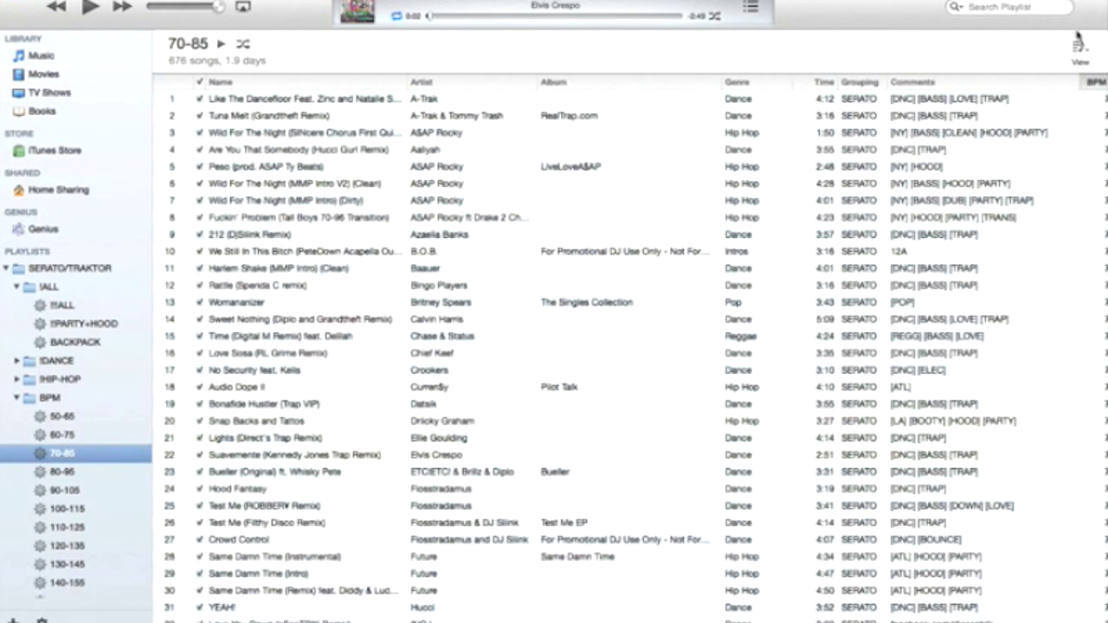
left_click(1042, 7)
type("robin th")
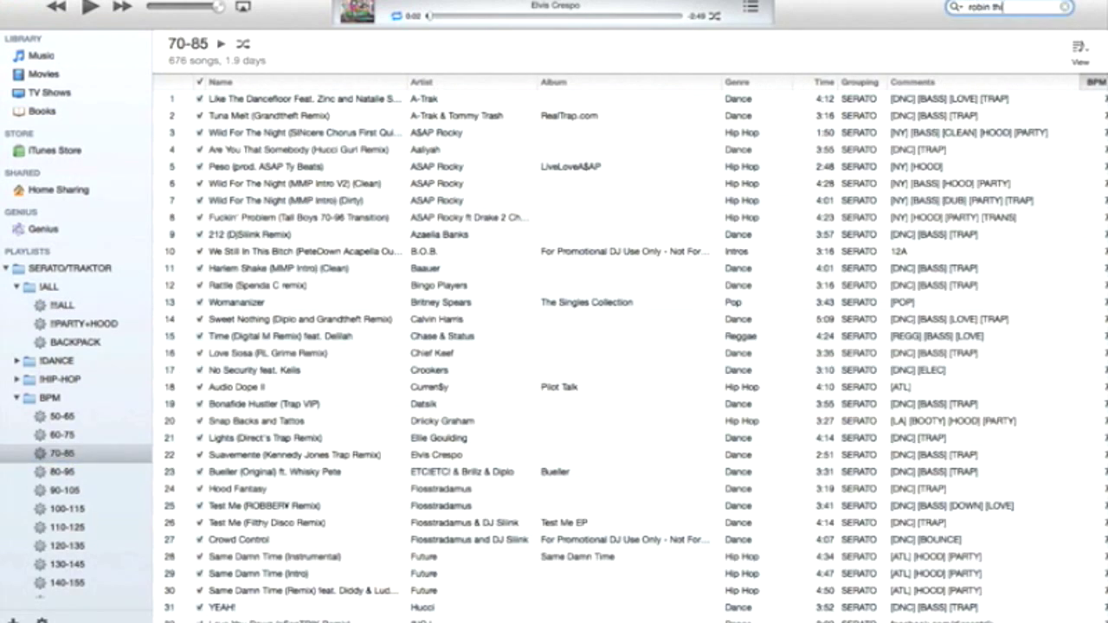
type("ick sango")
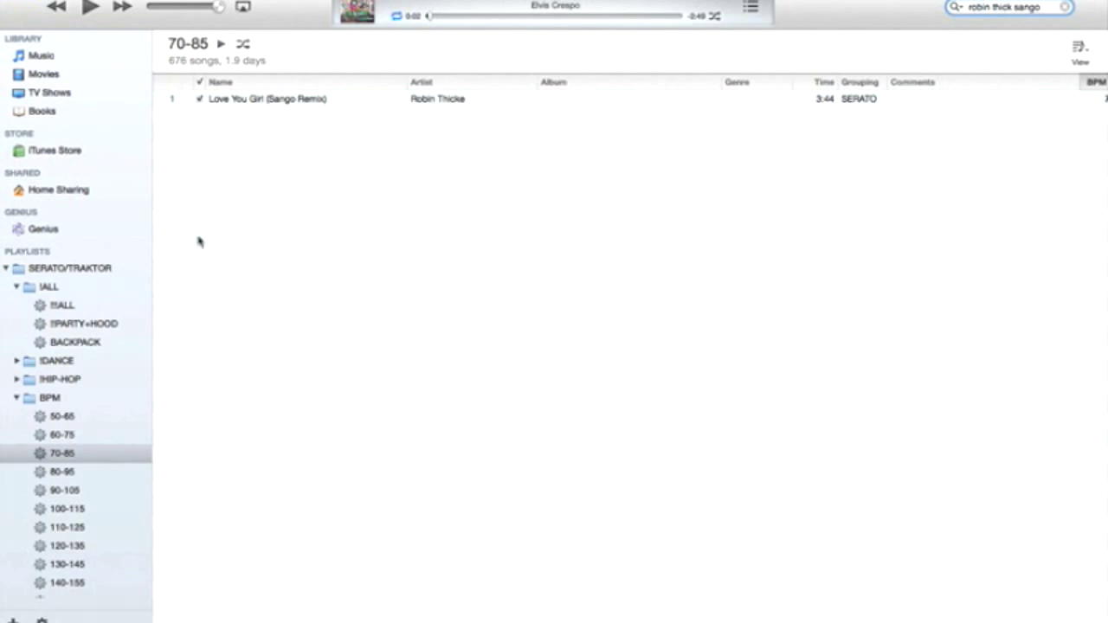
left_click(18, 397)
left_click(17, 398)
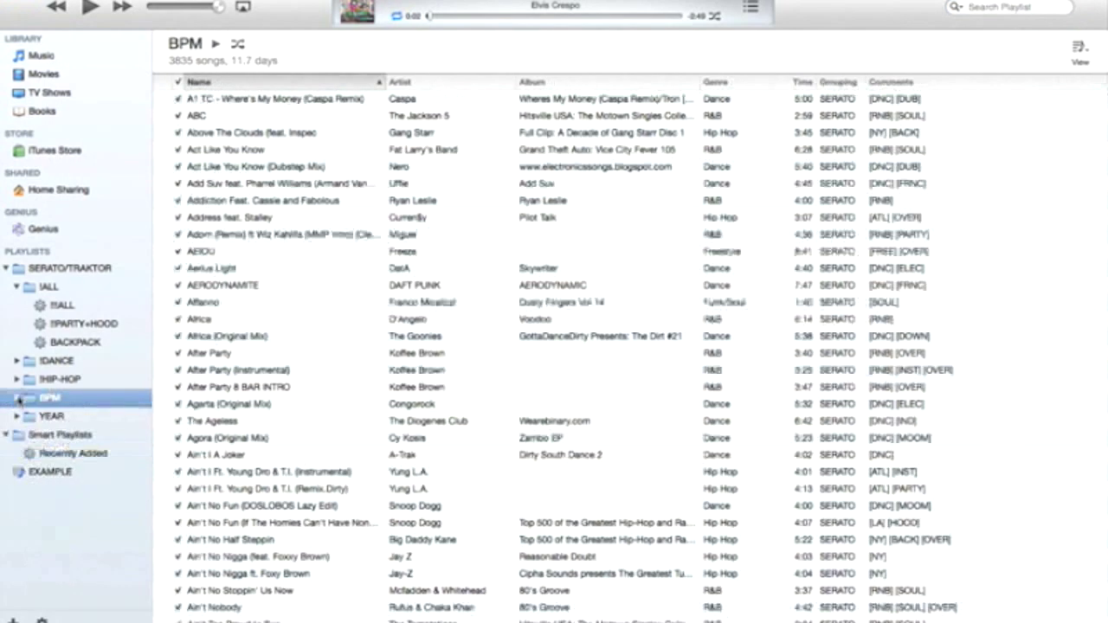